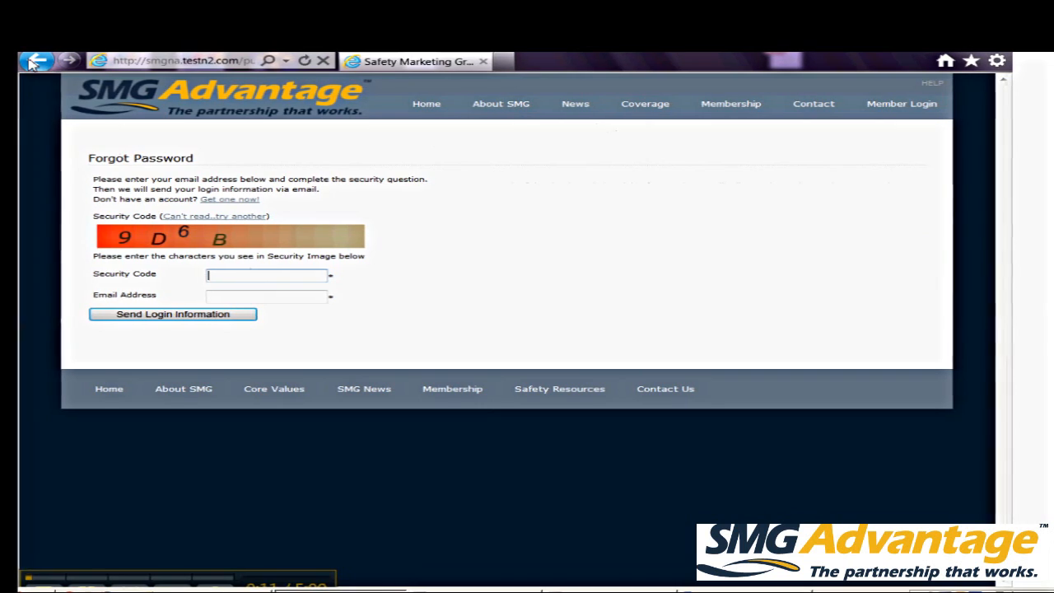
Step: Return to the member login page and log in with the vendor account's username and password
{"action": "left_click", "coordinate": [38, 60]}
{"action": "left_click", "coordinate": [135, 188]}
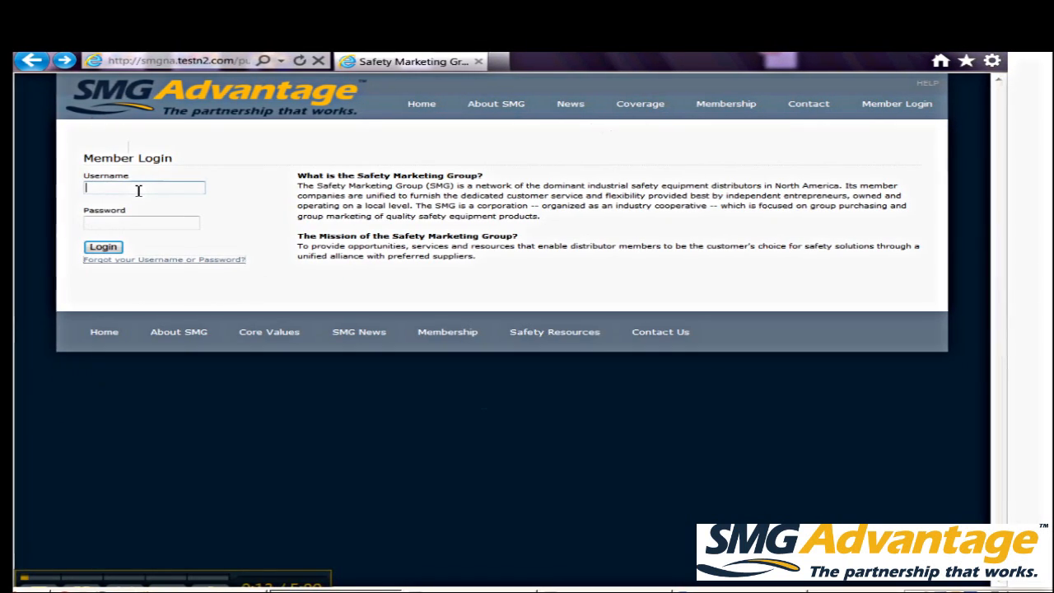
{"action": "type", "text": "wj"}
{"action": "key", "text": "Tab"}
{"action": "type", "text": "*******"}
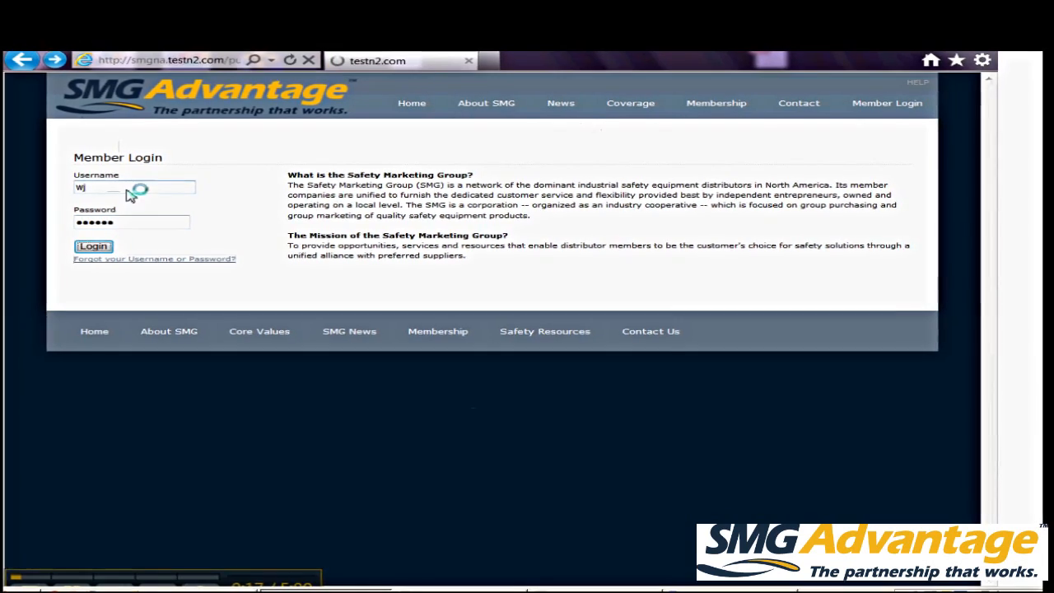
{"action": "key", "text": "Return"}
Step: Open the new JMAs list and display the JMAs for 2013
{"action": "mouse_move", "coordinate": [600, 103]}
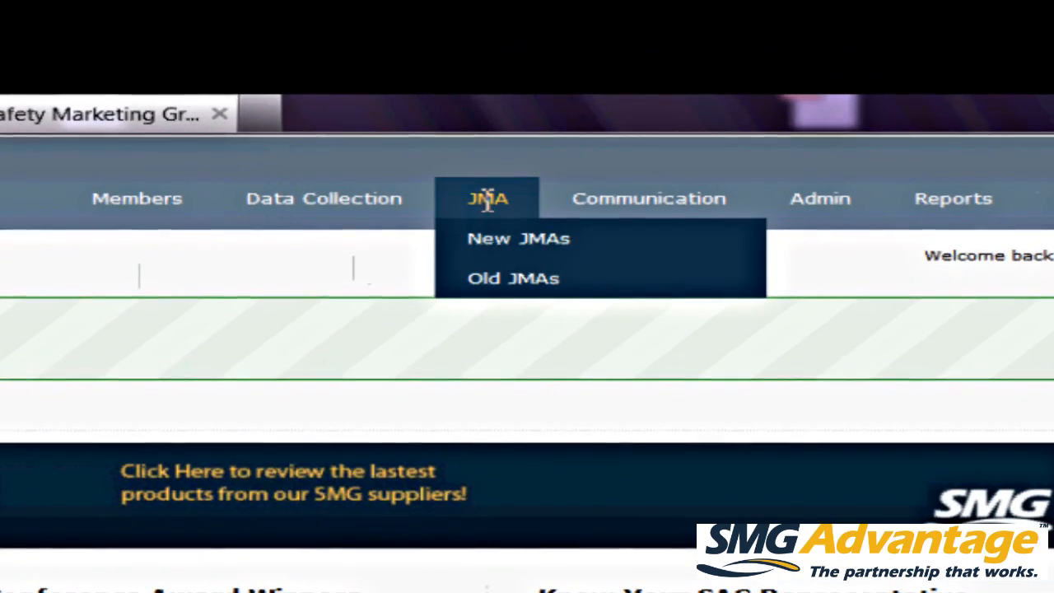
{"action": "left_click", "coordinate": [489, 246]}
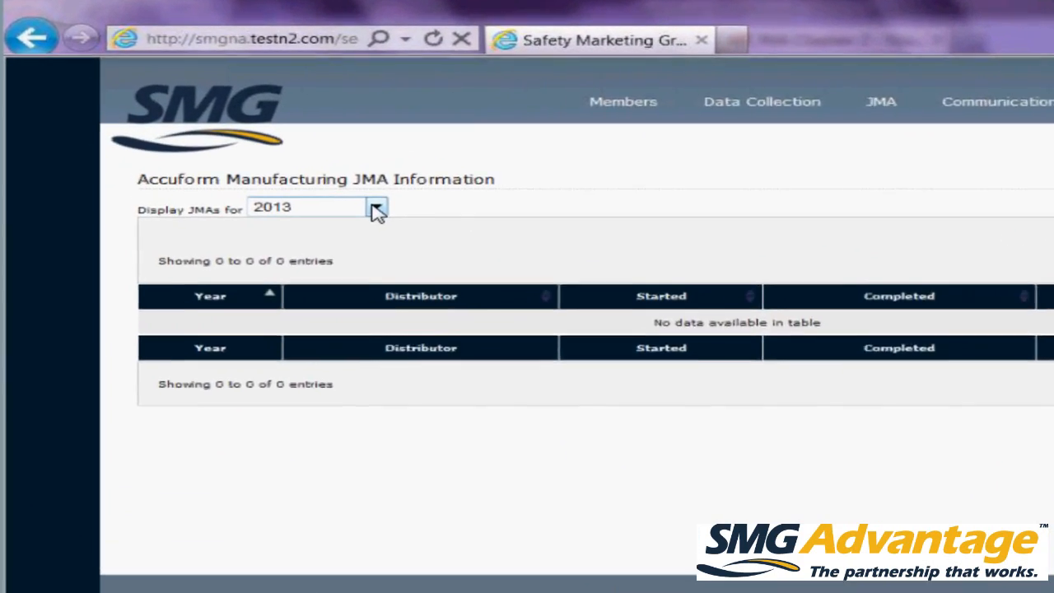
{"action": "left_click", "coordinate": [340, 189]}
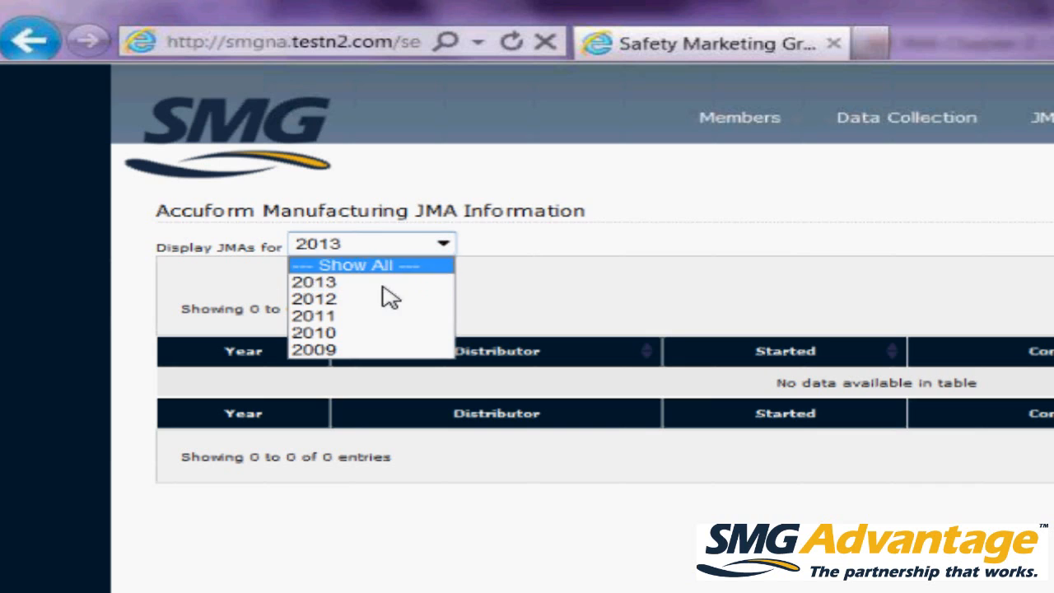
{"action": "left_click", "coordinate": [338, 286]}
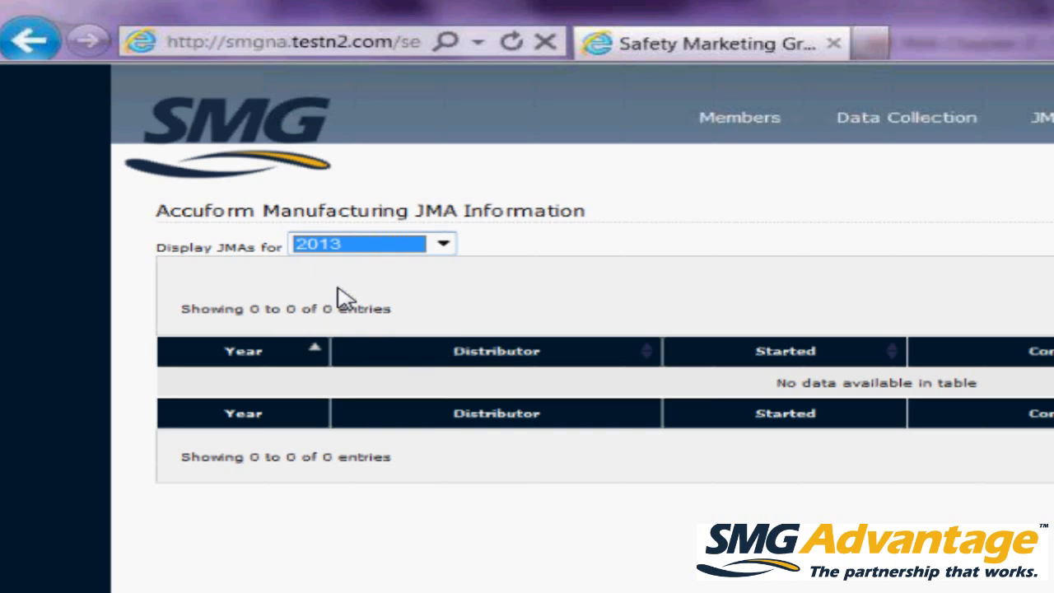
{"action": "left_click", "coordinate": [444, 245]}
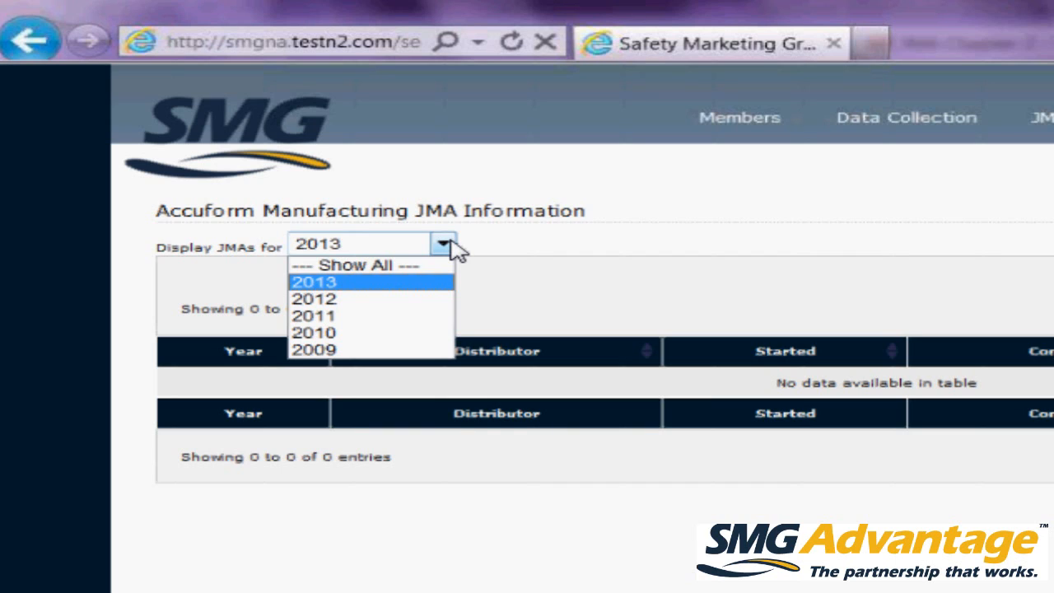
{"action": "left_click", "coordinate": [445, 243]}
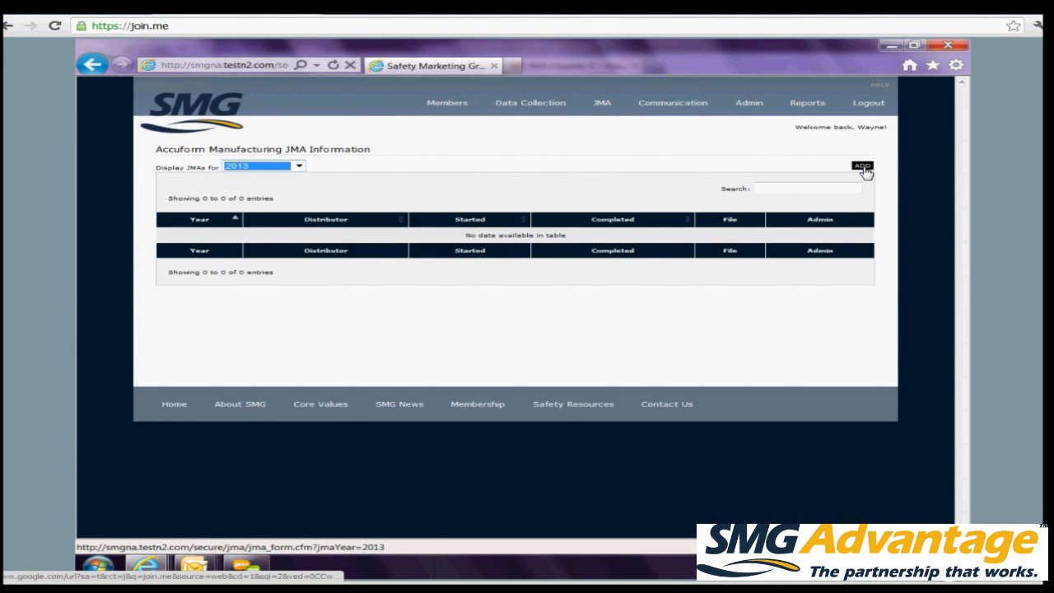
Step: Add and save a 2013 JMA with Amerisafe as the distributor and no attached file
{"action": "left_click", "coordinate": [862, 166]}
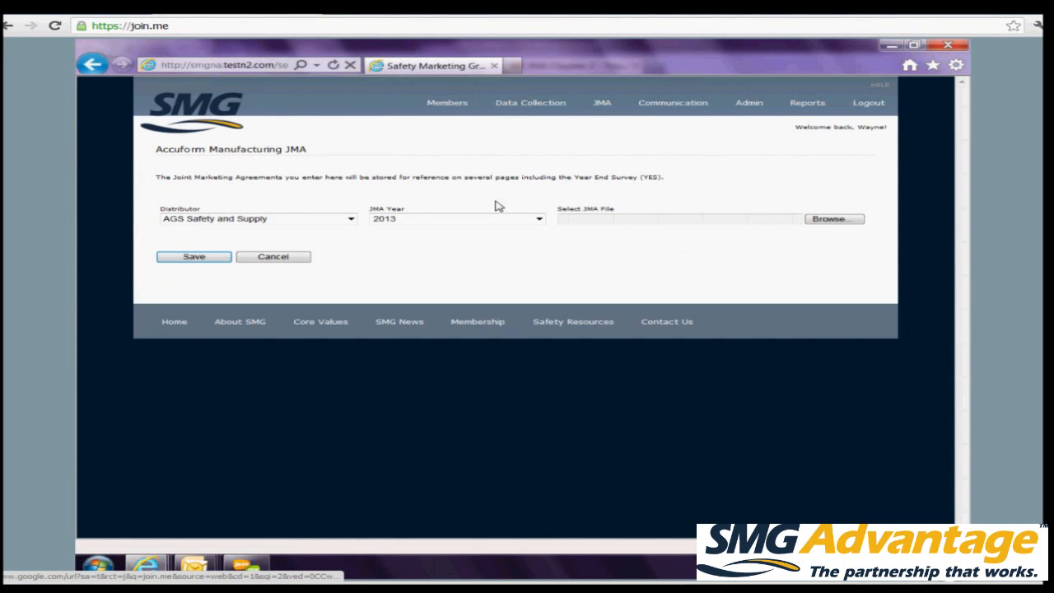
{"action": "left_click", "coordinate": [350, 219]}
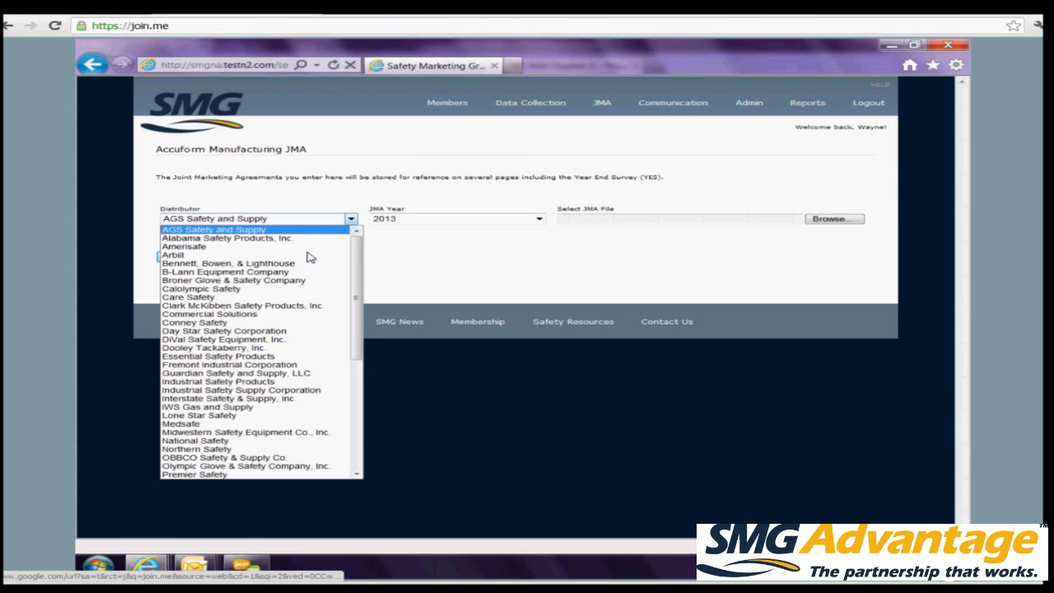
{"action": "left_click", "coordinate": [253, 249]}
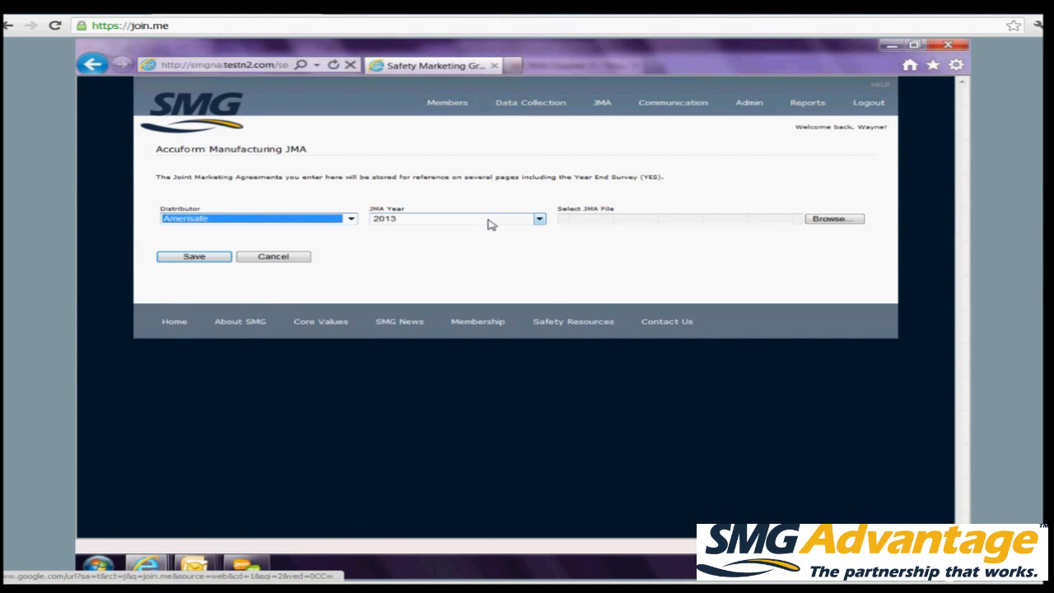
{"action": "left_click", "coordinate": [539, 219]}
{"action": "left_click", "coordinate": [539, 219]}
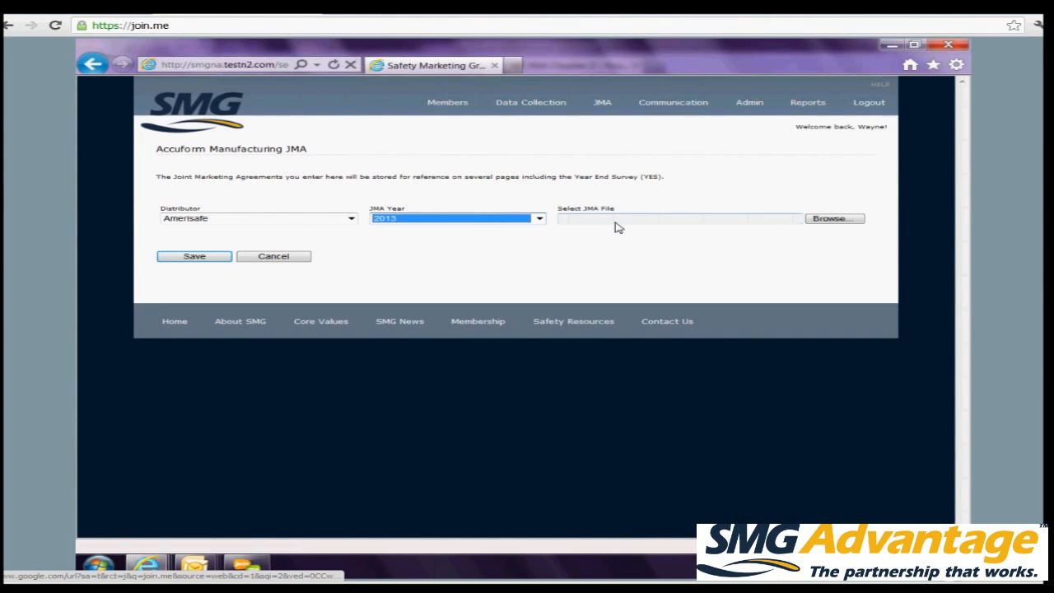
{"action": "left_click", "coordinate": [197, 260]}
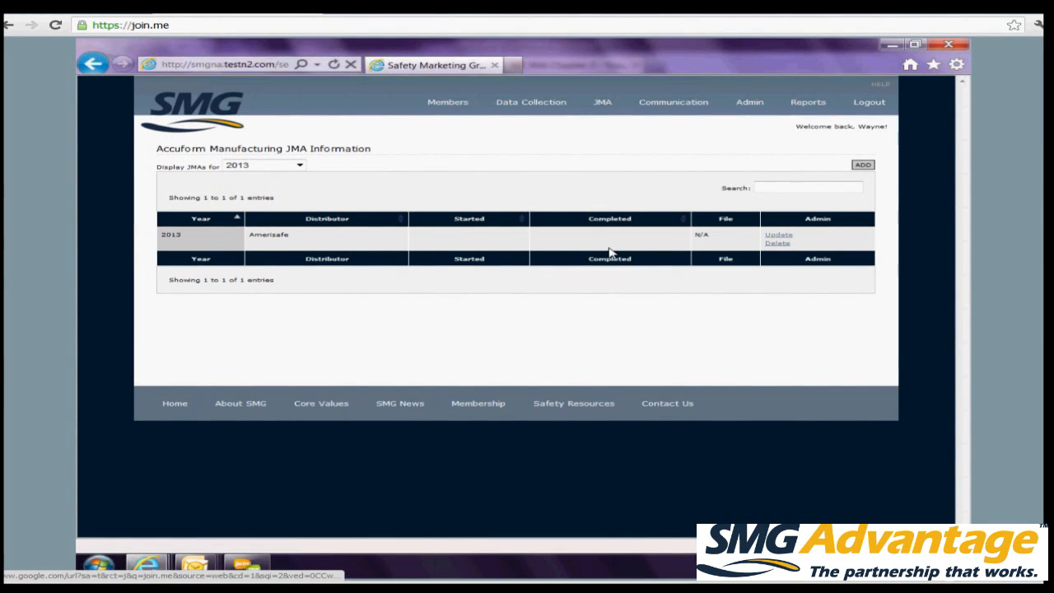
Step: Update the Amerisafe JMA by adding the second, third and fifth vendor contacts in the first column, and save the contacts
{"action": "left_click", "coordinate": [778, 235]}
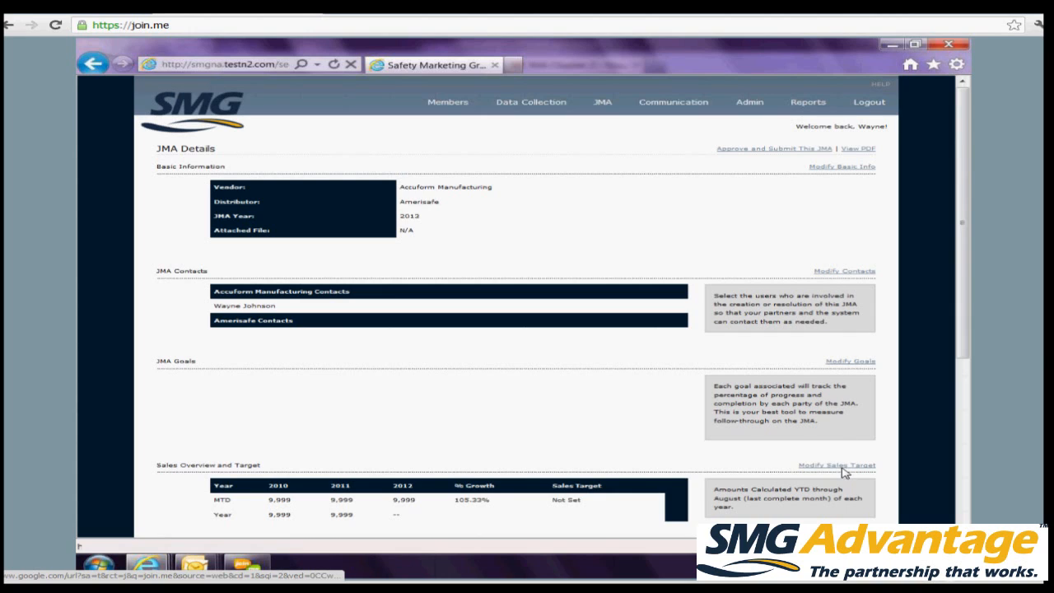
{"action": "left_click", "coordinate": [841, 271]}
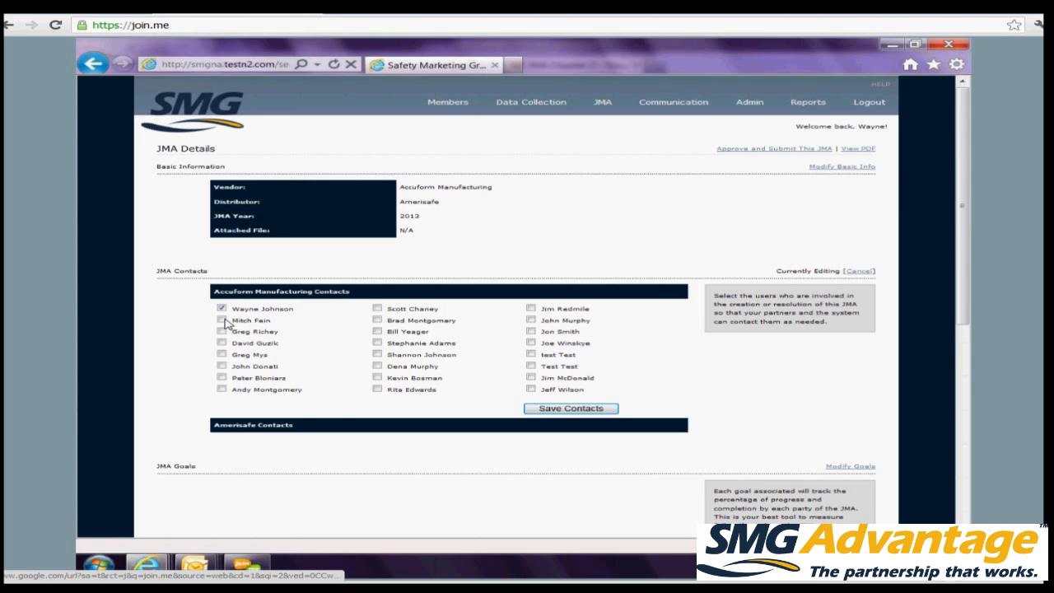
{"action": "left_click", "coordinate": [221, 320]}
{"action": "left_click", "coordinate": [221, 331]}
{"action": "left_click", "coordinate": [222, 355]}
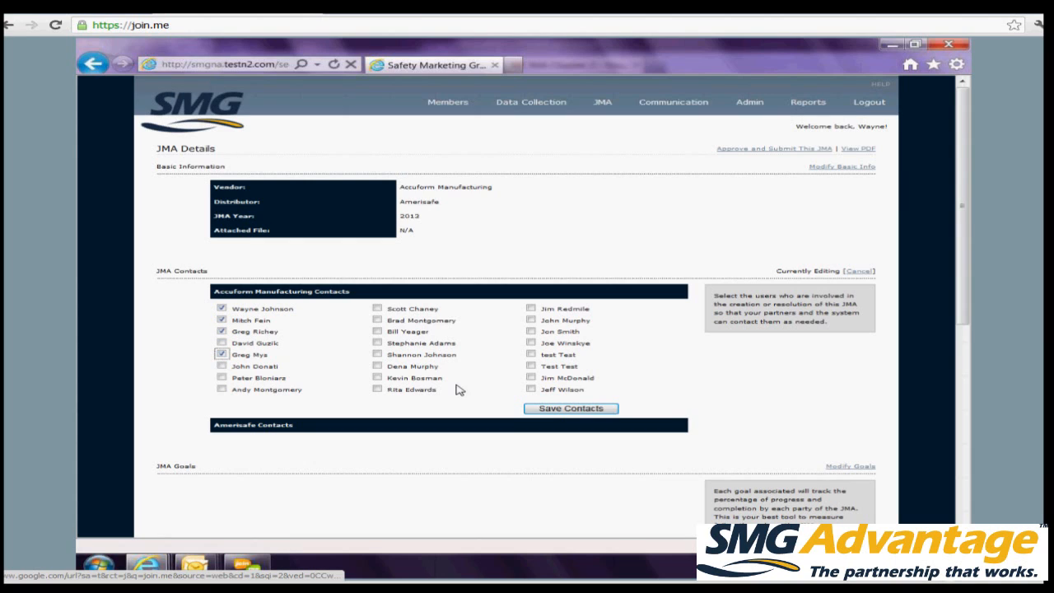
{"action": "left_click", "coordinate": [553, 410]}
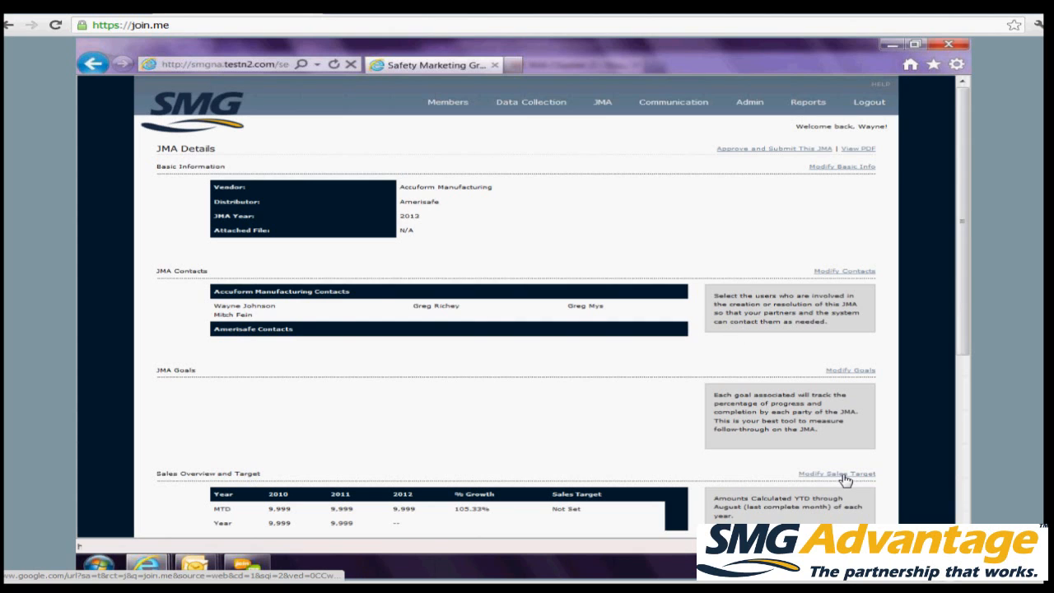
Step: Add a new goal to the JMA with DECEMBER as the goal details and save it
{"action": "scroll", "coordinate": [826, 486], "scroll_direction": "down", "scroll_amount": 3}
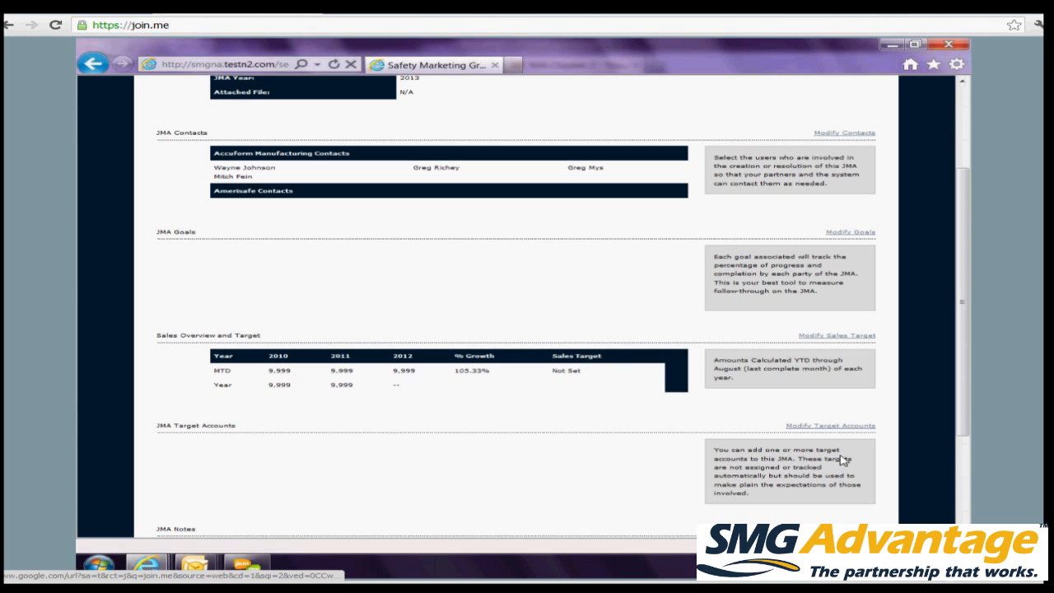
{"action": "left_click", "coordinate": [839, 236]}
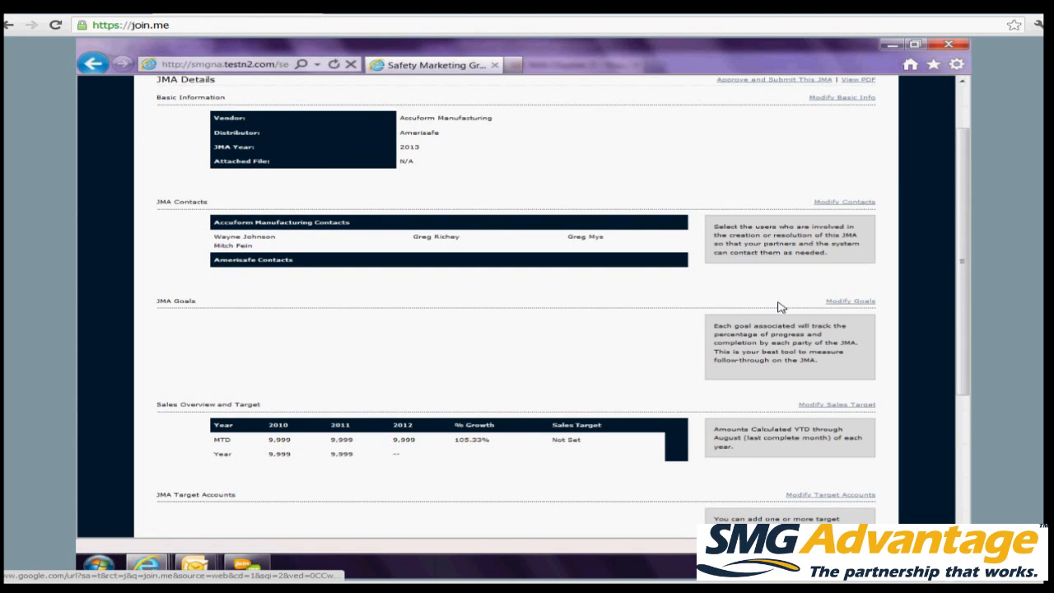
{"action": "left_click", "coordinate": [857, 305]}
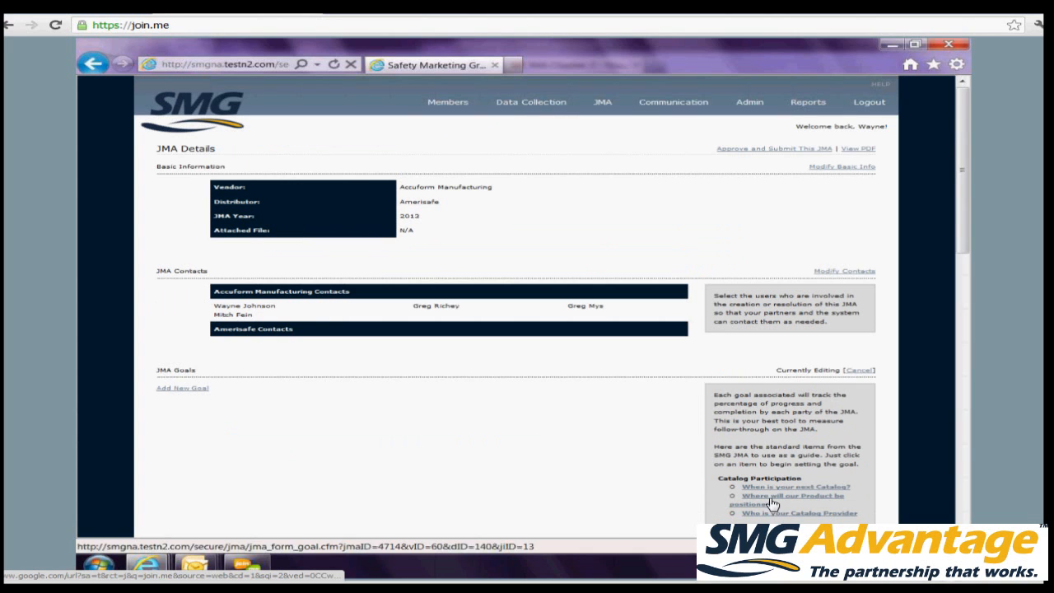
{"action": "scroll", "coordinate": [747, 489], "scroll_direction": "down", "scroll_amount": 3}
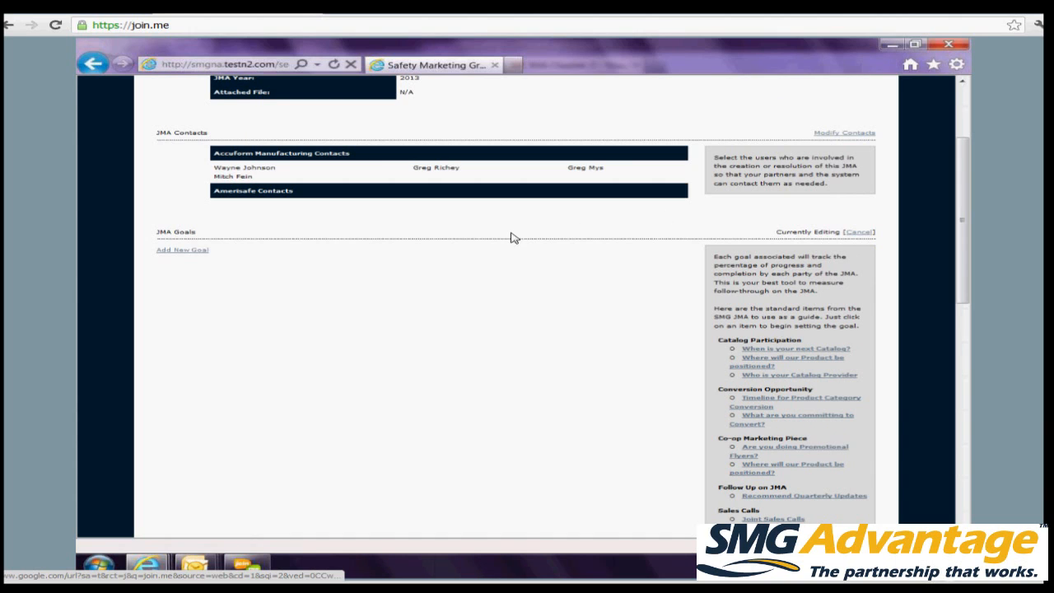
{"action": "left_click", "coordinate": [193, 253]}
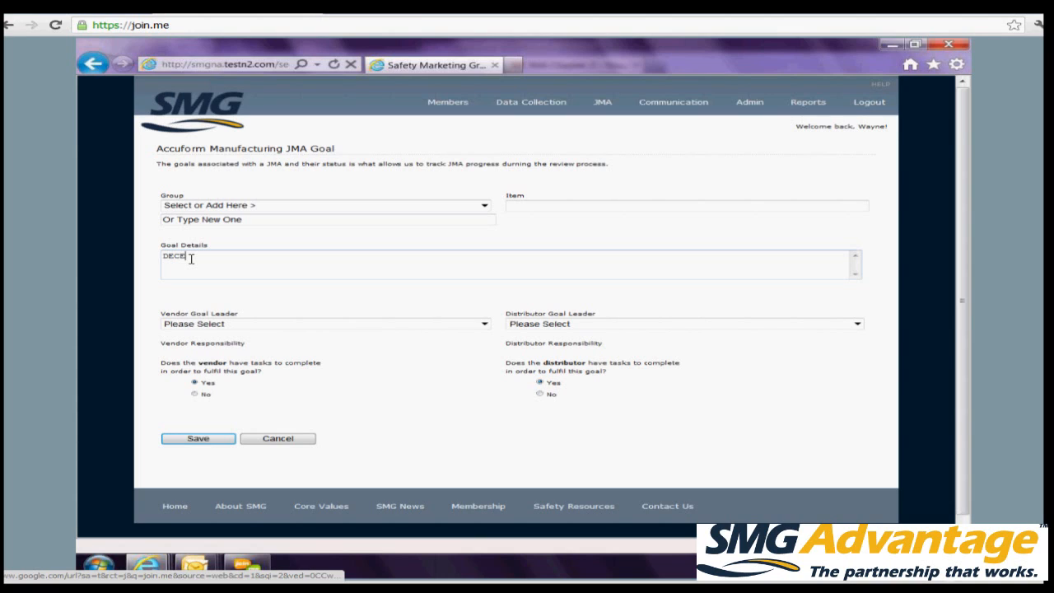
{"action": "left_click", "coordinate": [204, 438]}
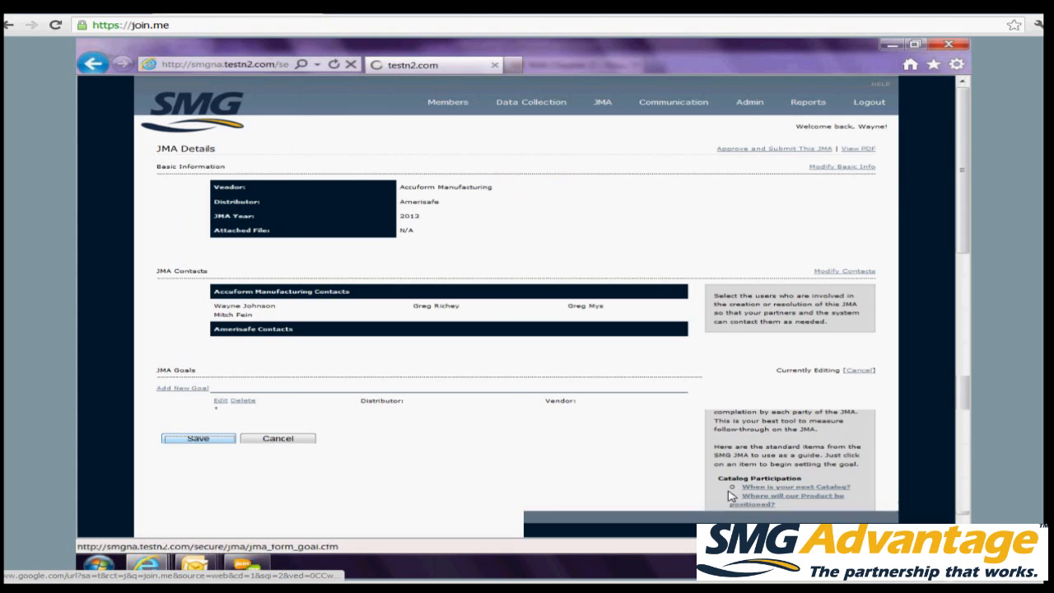
Step: Review the JMA details and the PDF version, including its save option, and close the PDF
{"action": "scroll", "coordinate": [744, 466], "scroll_direction": "down", "scroll_amount": 5}
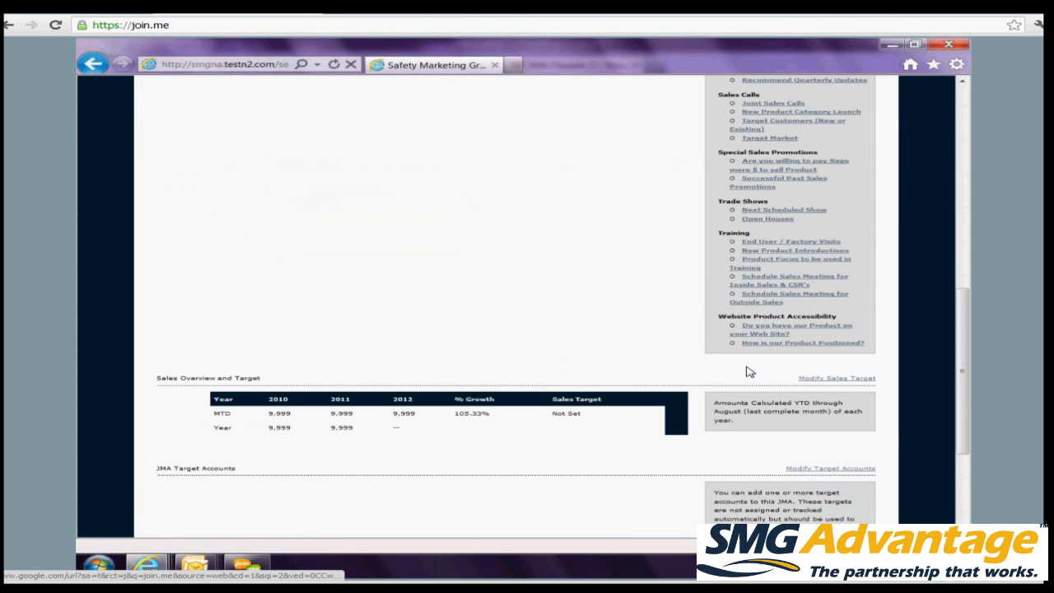
{"action": "scroll", "coordinate": [601, 354], "scroll_direction": "up", "scroll_amount": 5}
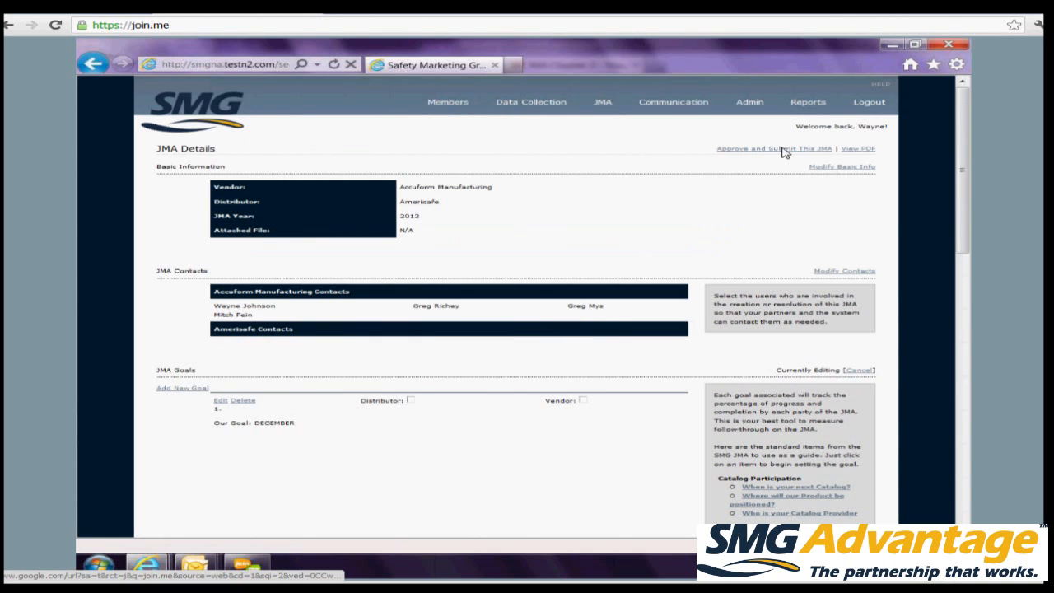
{"action": "left_click", "coordinate": [861, 150]}
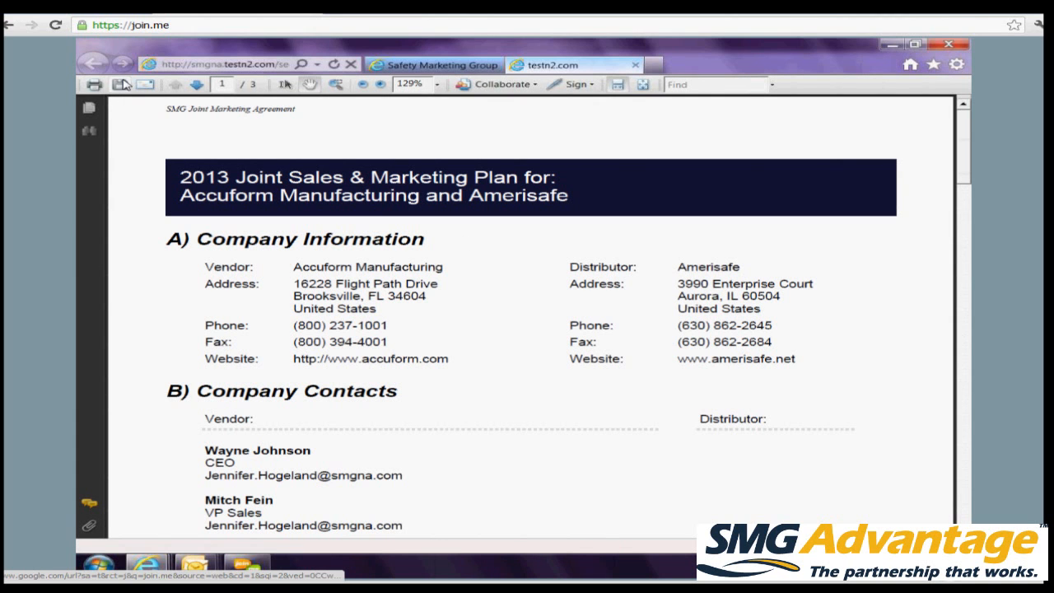
{"action": "left_click", "coordinate": [120, 85]}
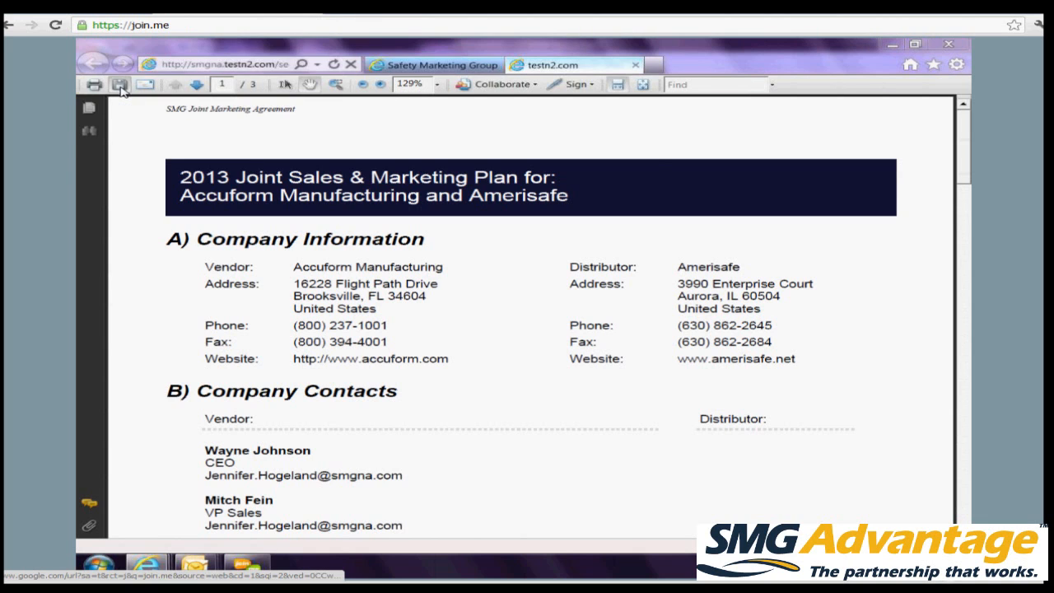
{"action": "left_click", "coordinate": [600, 327]}
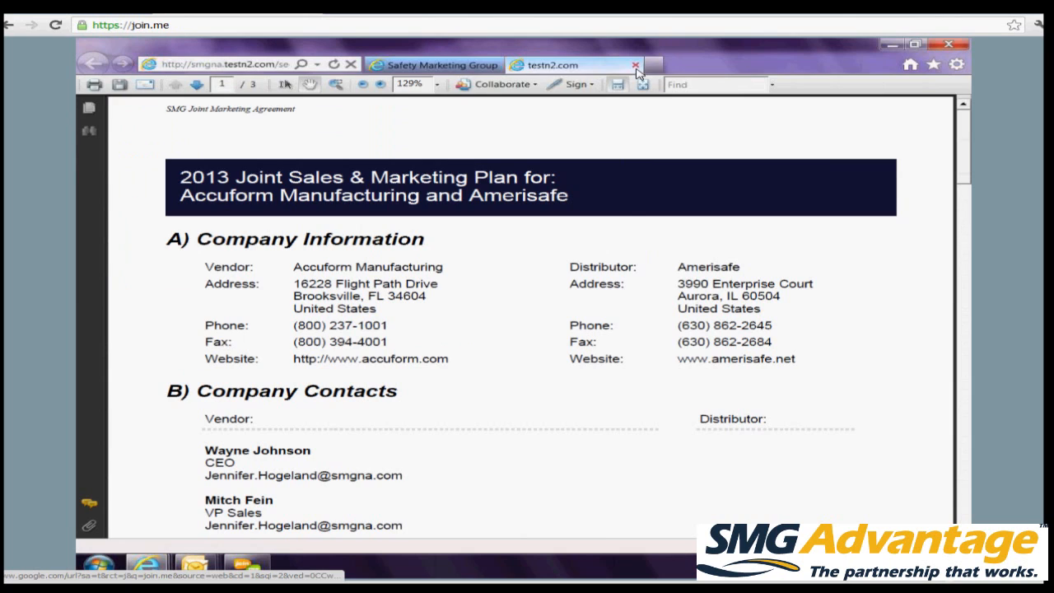
{"action": "left_click", "coordinate": [636, 66]}
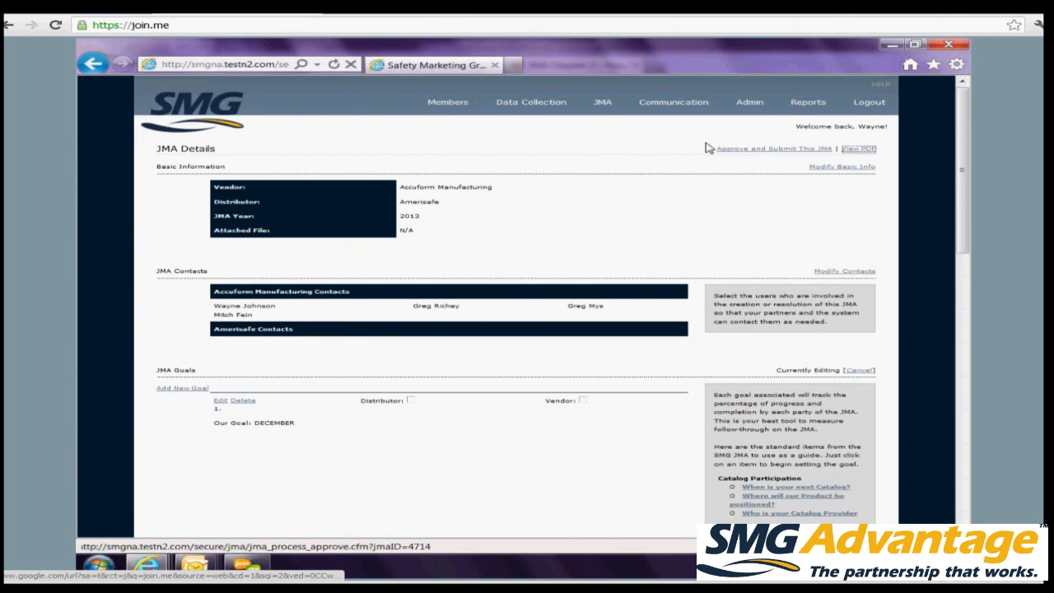
Step: Approve and submit the JMA, agreeing to abide by it, and log out of the vendor account
{"action": "left_click", "coordinate": [764, 152]}
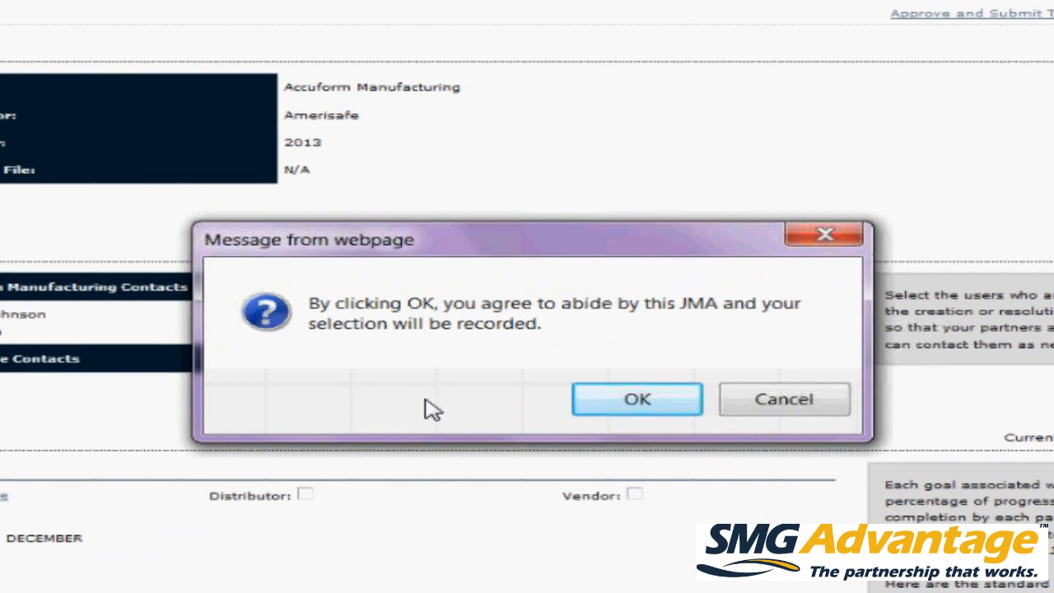
{"action": "left_click", "coordinate": [623, 405]}
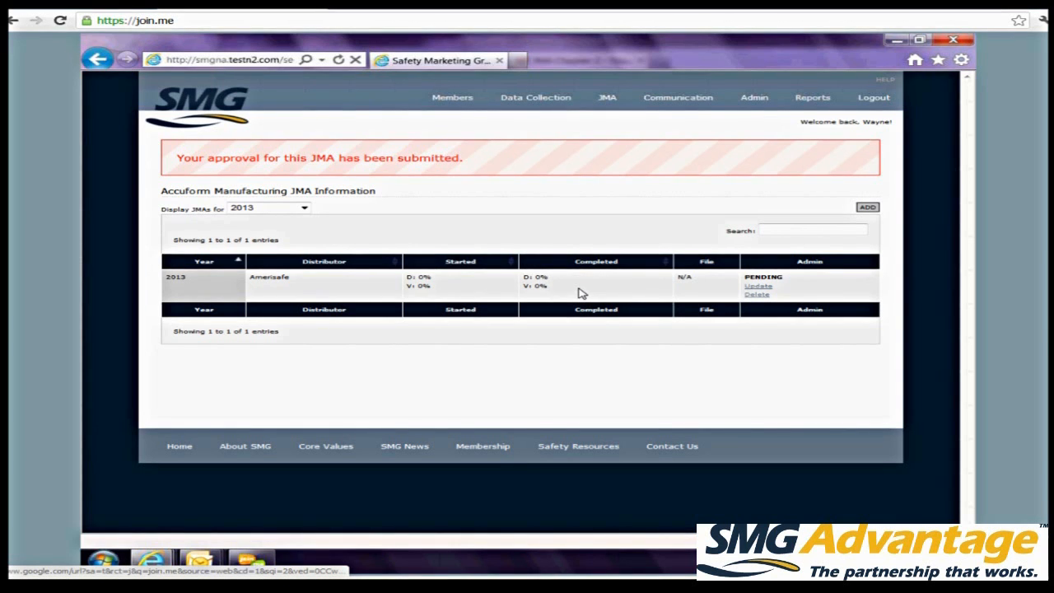
{"action": "left_click", "coordinate": [872, 99]}
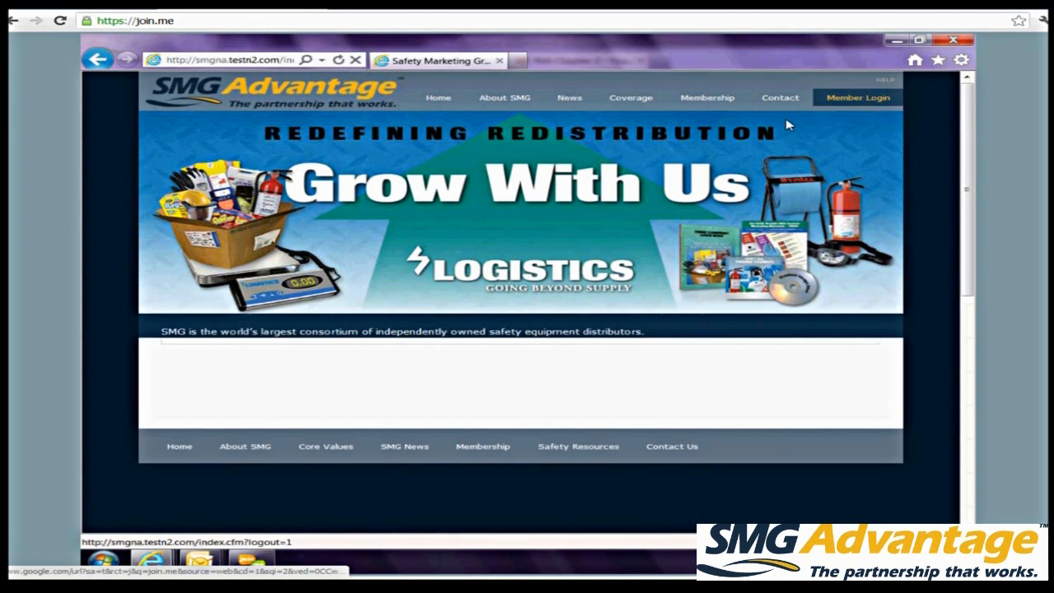
Step: Log in to the member site with the distributor account's username and password
{"action": "left_click", "coordinate": [857, 99]}
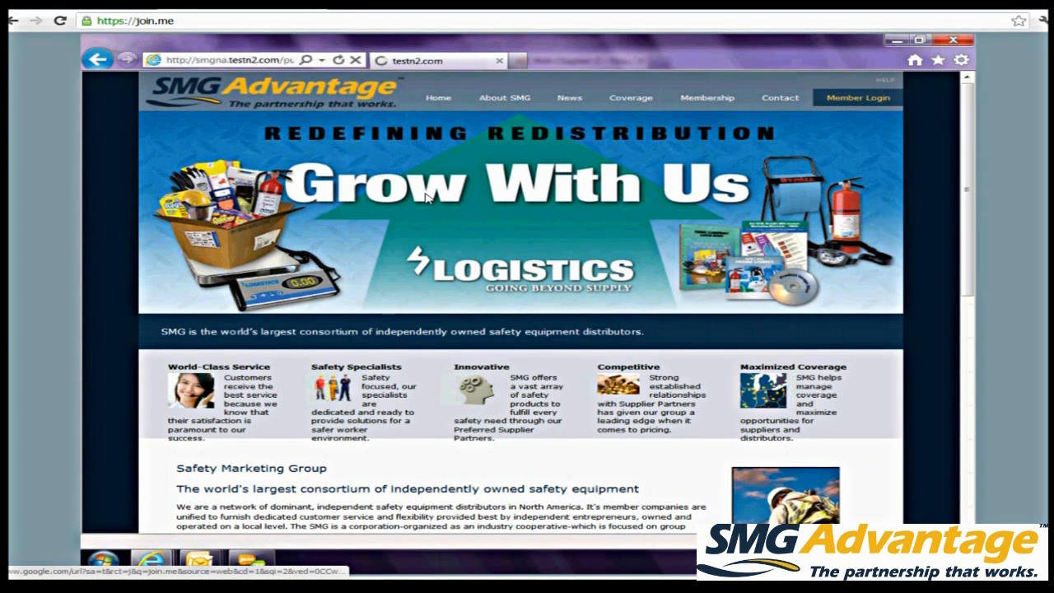
{"action": "type", "text": "msas"}
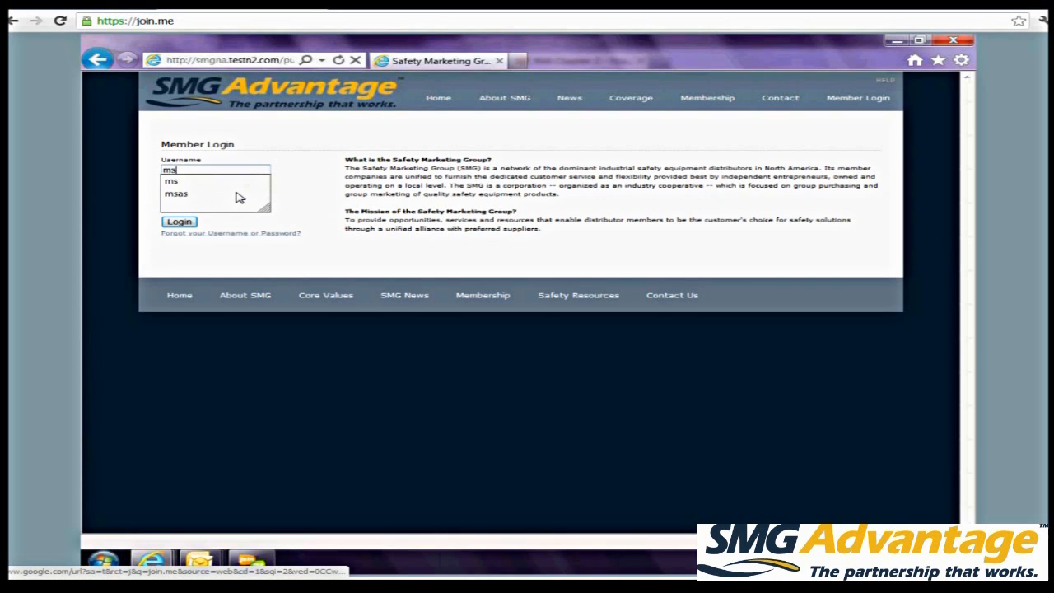
{"action": "left_click", "coordinate": [239, 198]}
{"action": "left_click", "coordinate": [178, 221]}
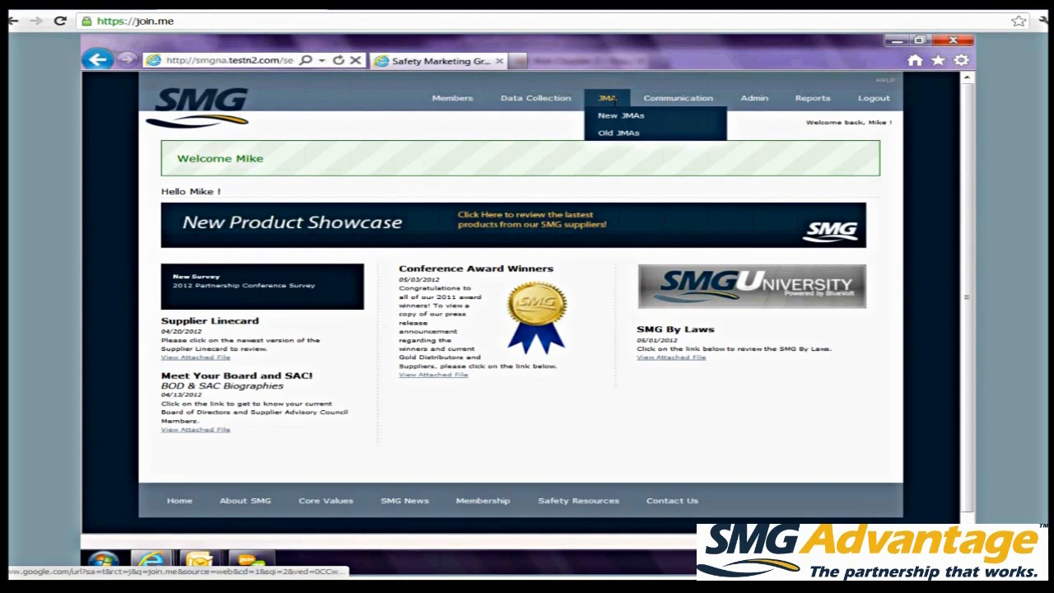
Step: Open the new JMAs list for 2013 and bring up the pending Accuform Manufacturing JMA for updating
{"action": "left_click", "coordinate": [620, 115]}
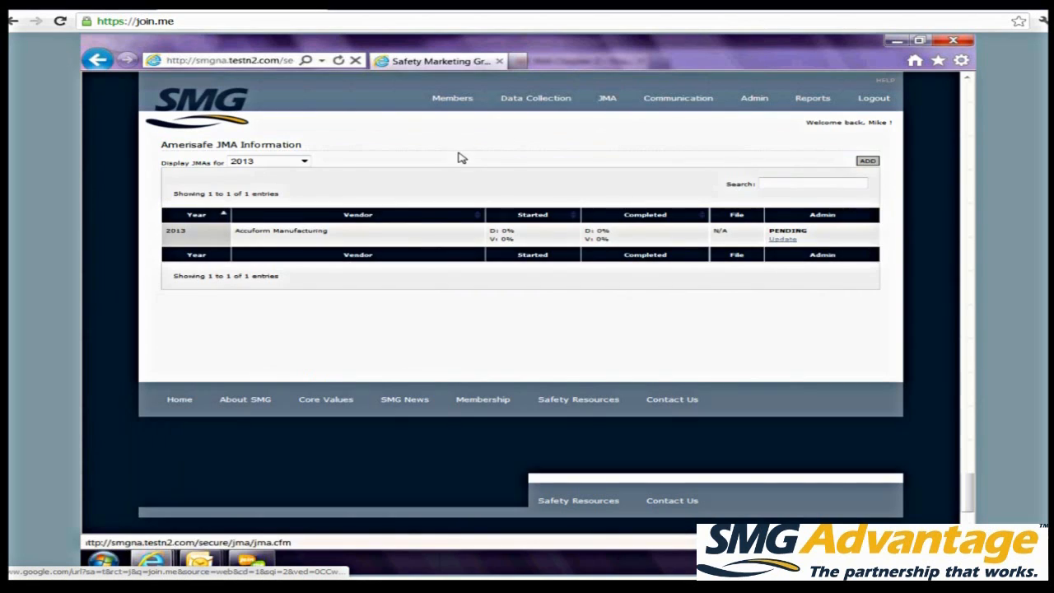
{"action": "left_click", "coordinate": [304, 161]}
{"action": "left_click", "coordinate": [304, 162]}
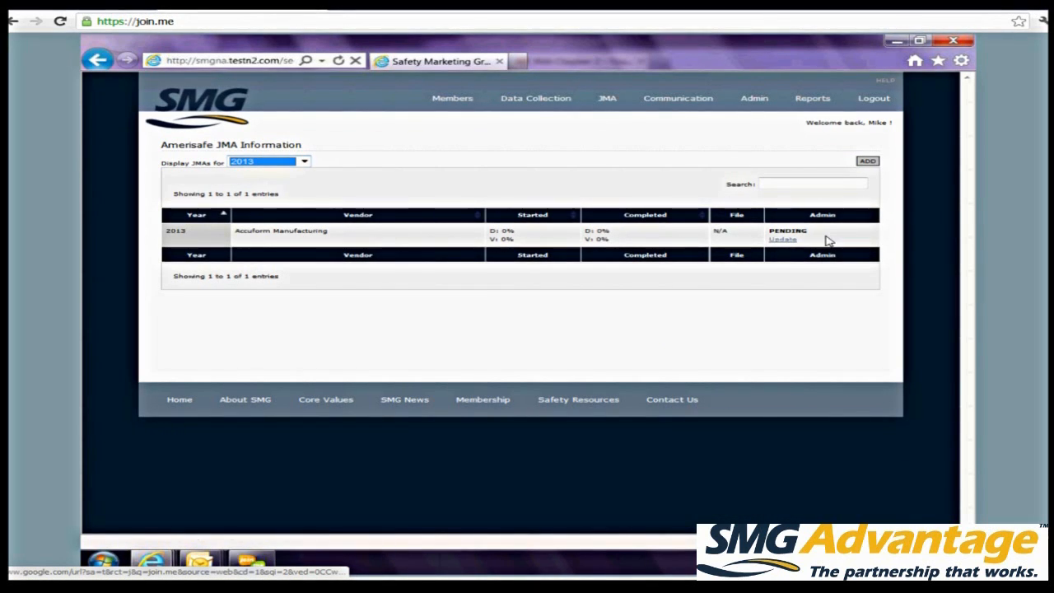
{"action": "left_click", "coordinate": [783, 241]}
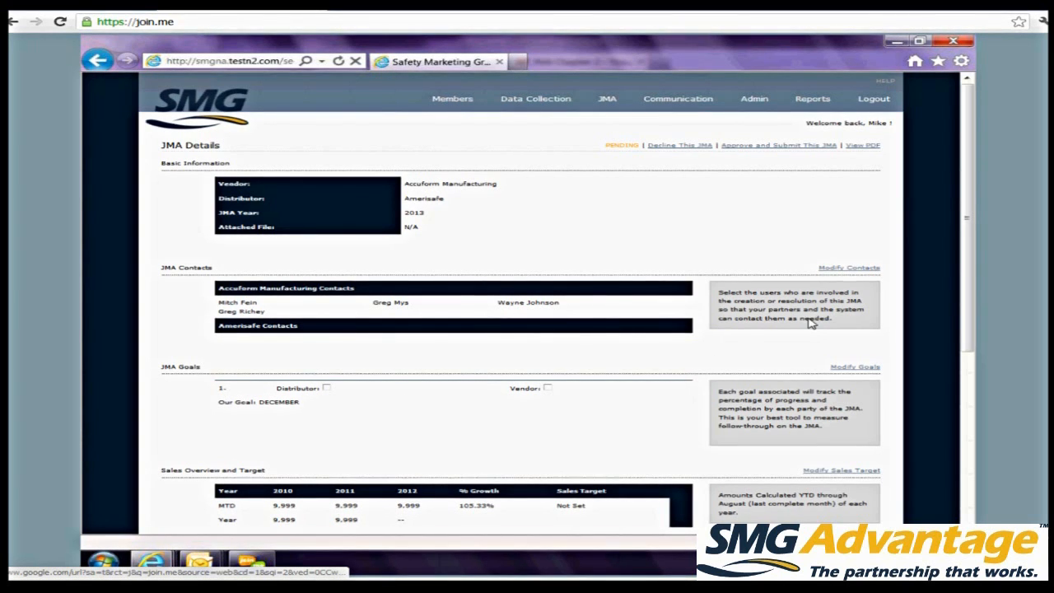
Step: Add the first and third people in the top row of Amerisafe contacts to the JMA contacts and save them
{"action": "left_click", "coordinate": [860, 273]}
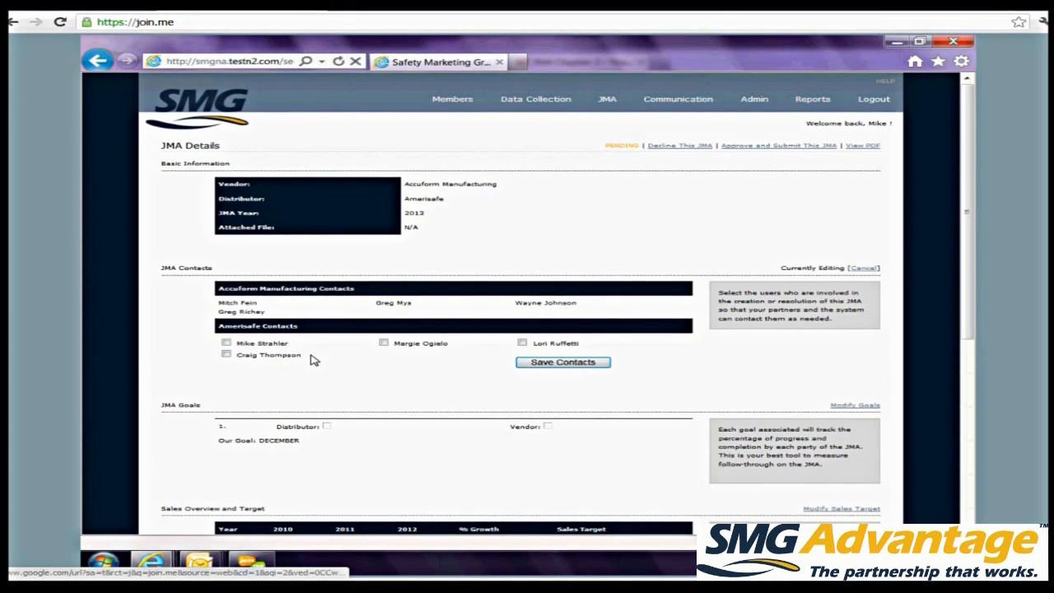
{"action": "left_click", "coordinate": [226, 344]}
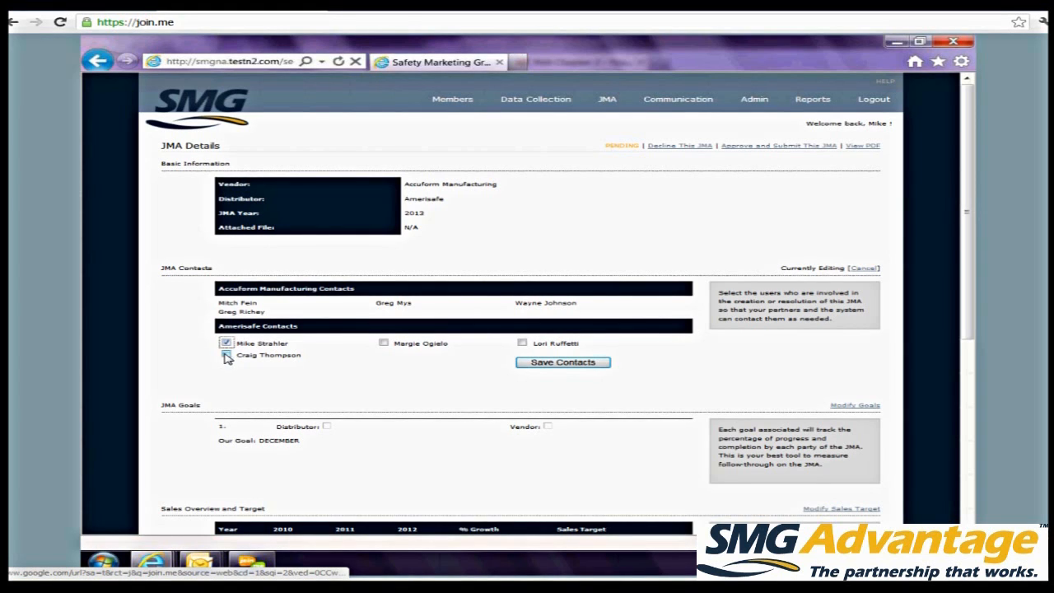
{"action": "left_click", "coordinate": [522, 343]}
{"action": "left_click", "coordinate": [573, 364]}
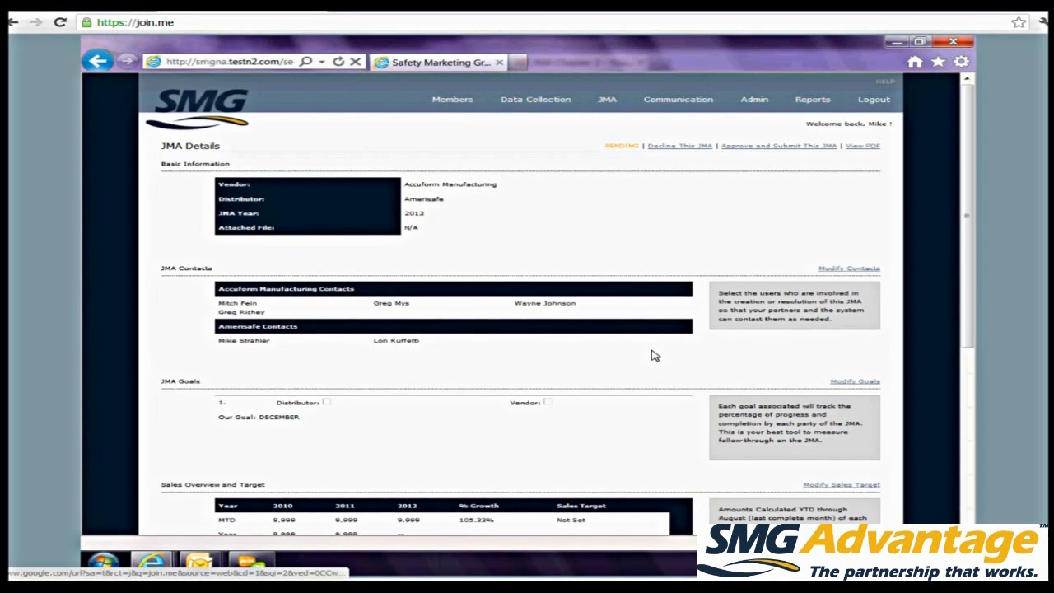
Step: Open the JMA goals for editing, and approve and submit the JMA, agreeing to abide by it
{"action": "scroll", "coordinate": [655, 356], "scroll_direction": "down", "scroll_amount": 3}
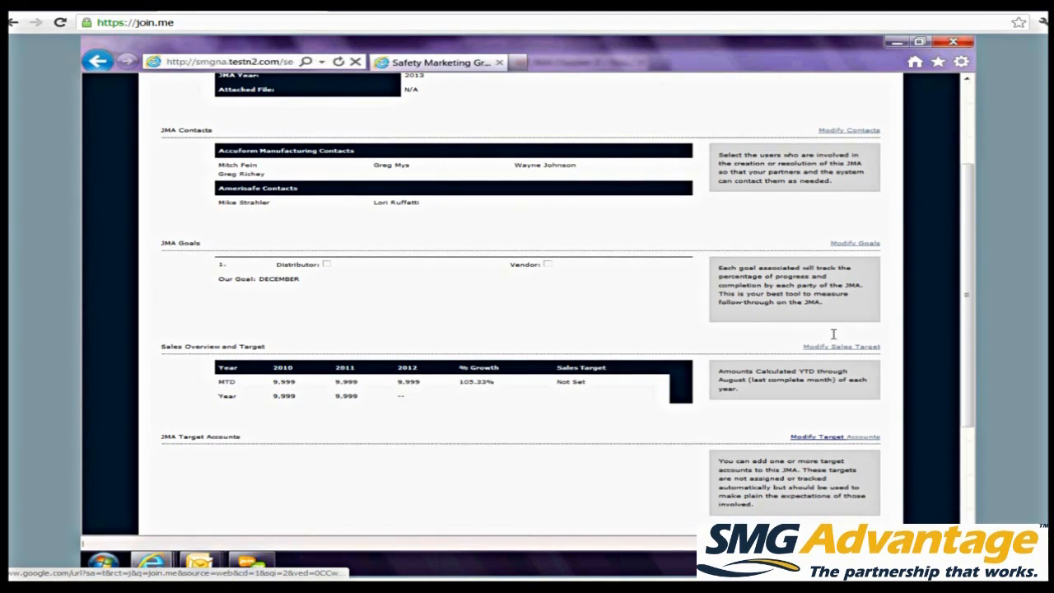
{"action": "left_click", "coordinate": [856, 244]}
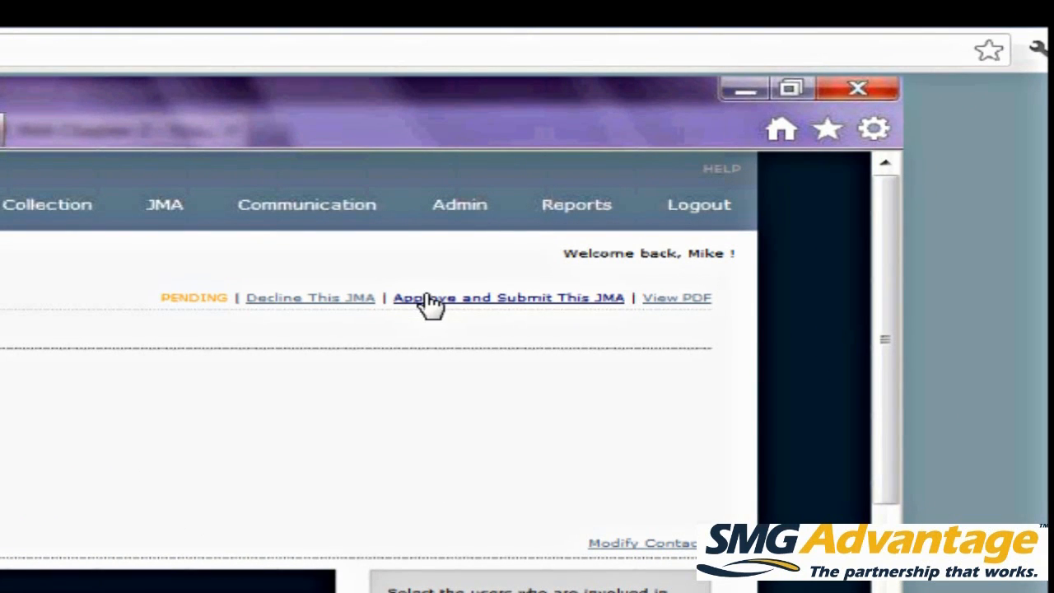
{"action": "left_click", "coordinate": [524, 300]}
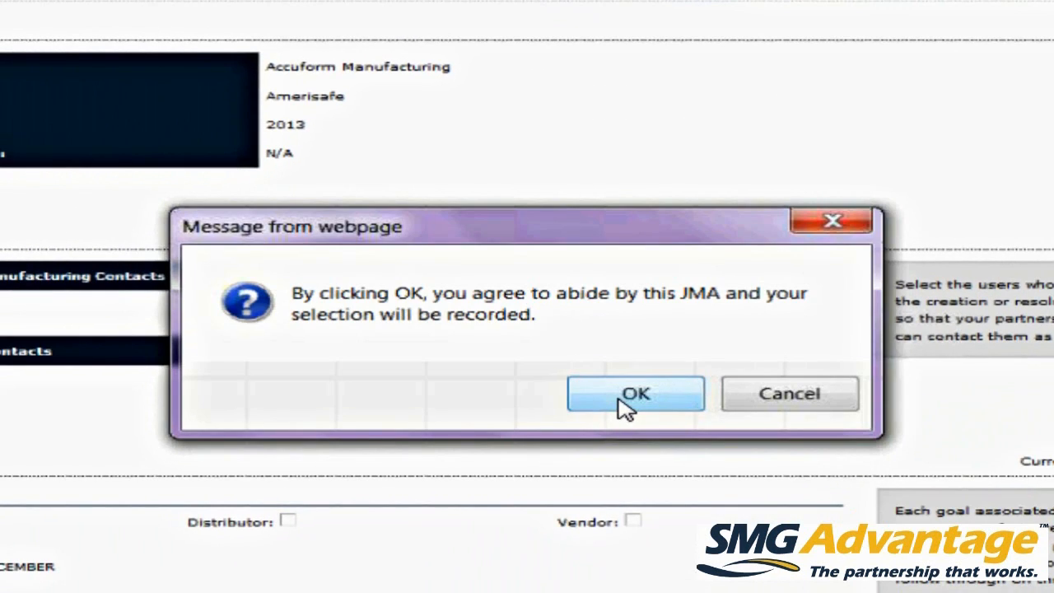
{"action": "left_click", "coordinate": [626, 397]}
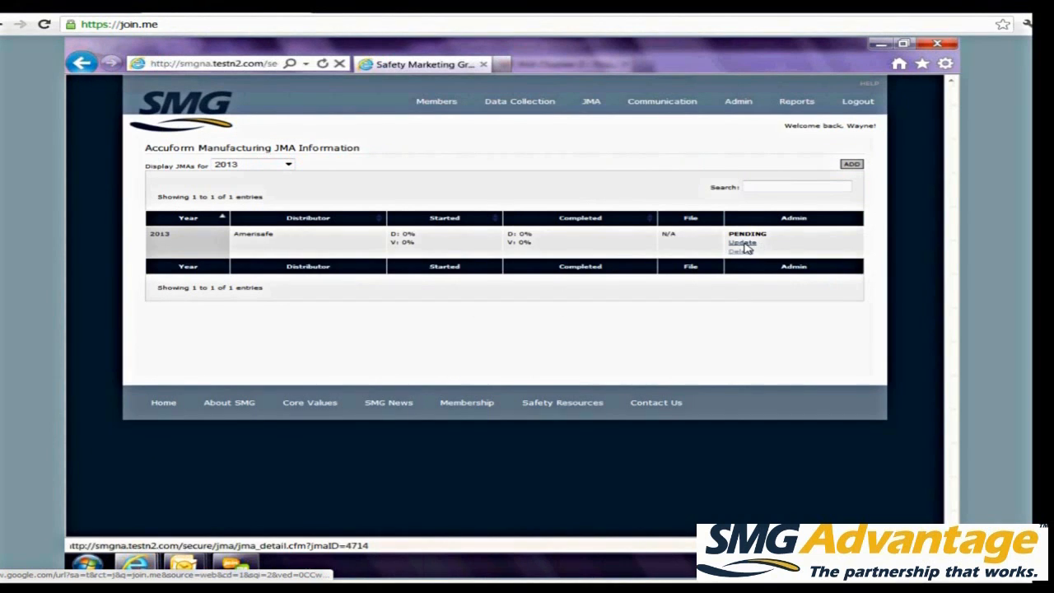
Step: Look over the pending Amerisafe JMA from the vendor account, return to the JMA list and log out
{"action": "left_click", "coordinate": [742, 243]}
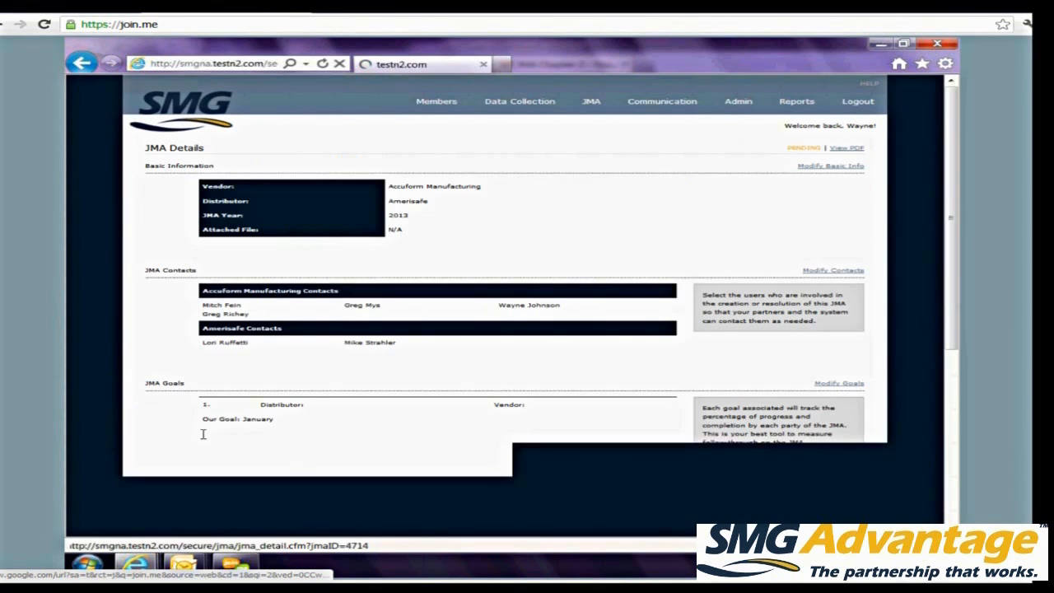
{"action": "left_click", "coordinate": [83, 63]}
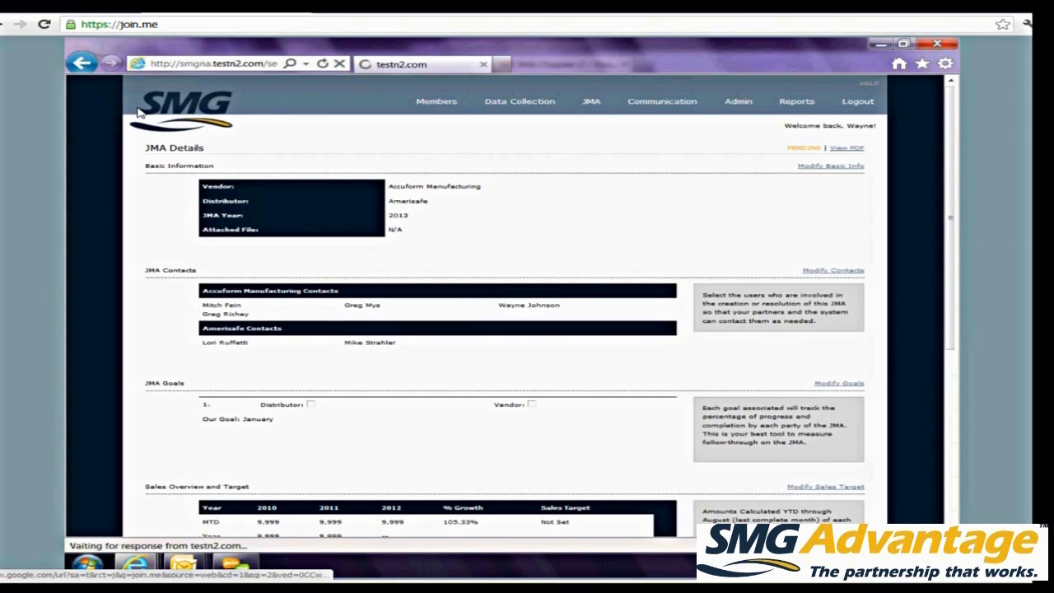
{"action": "left_click", "coordinate": [856, 103]}
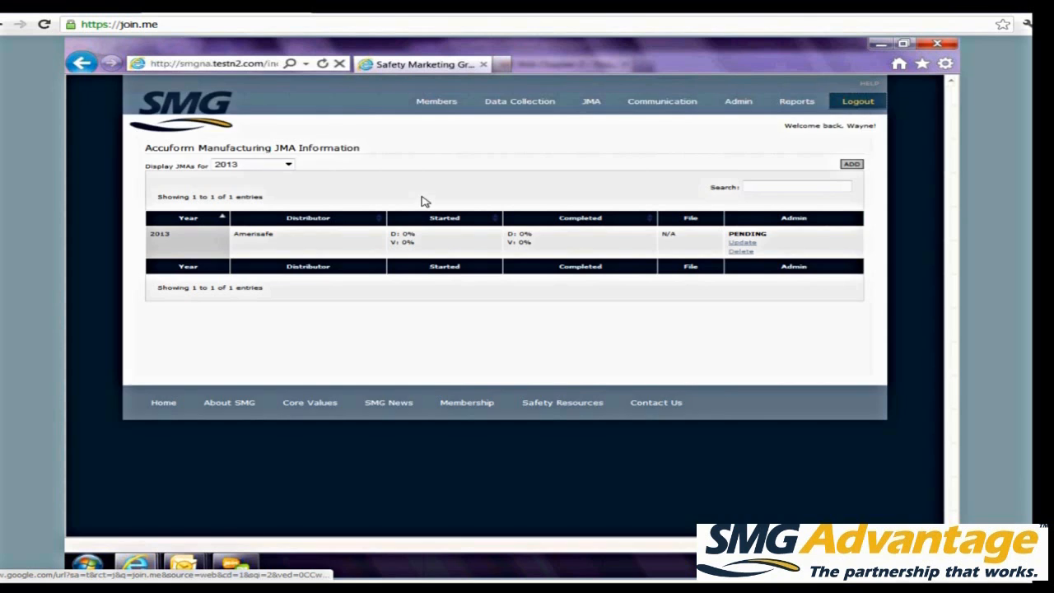
Step: Log in through the member login with the distributor account's username and password
{"action": "left_click", "coordinate": [839, 102]}
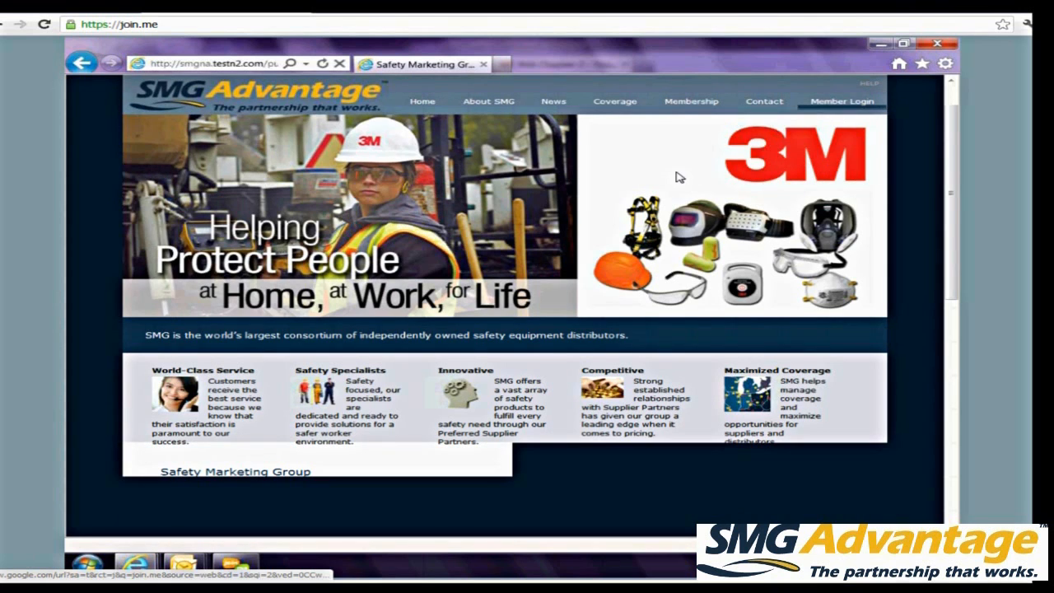
{"action": "type", "text": "msas"}
{"action": "key", "text": "Tab"}
{"action": "type", "text": "****"}
{"action": "key", "text": "Return"}
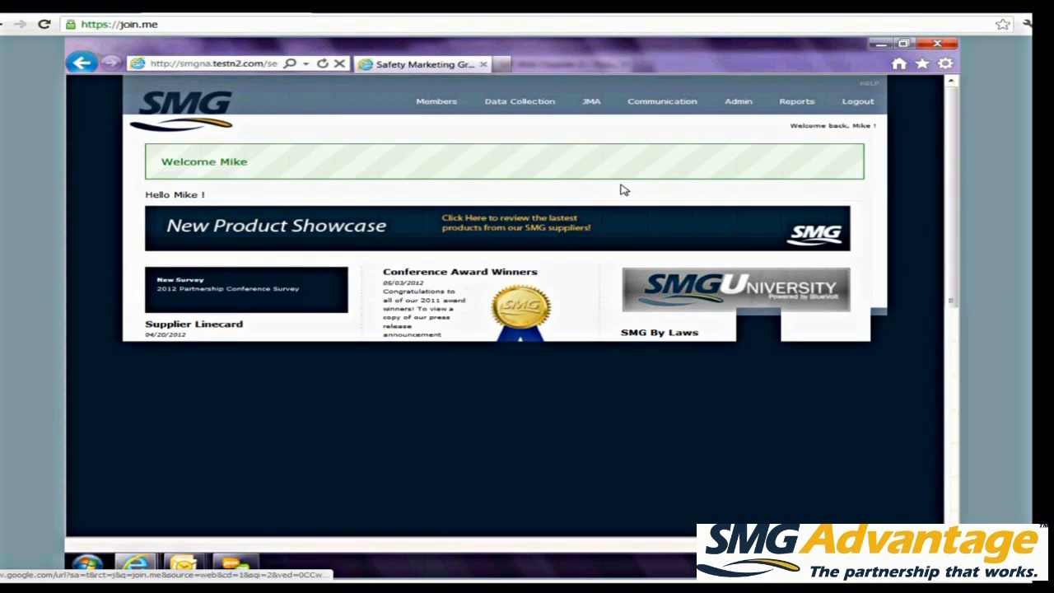
Step: Open the pending 2013 Accuform Manufacturing JMA and approve and submit it, agreeing to abide by it
{"action": "left_click", "coordinate": [579, 132]}
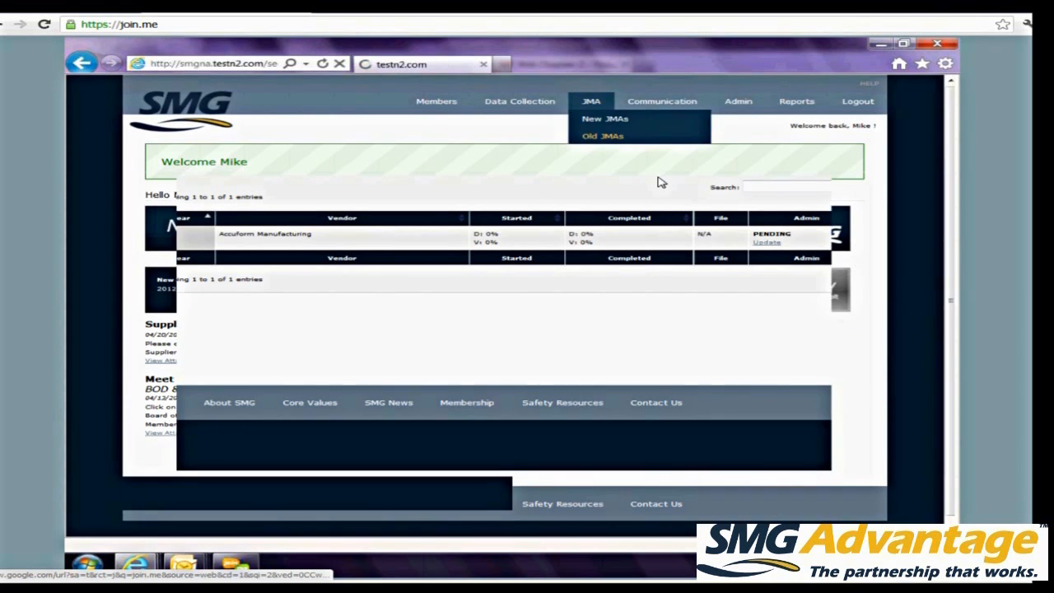
{"action": "left_click", "coordinate": [766, 242]}
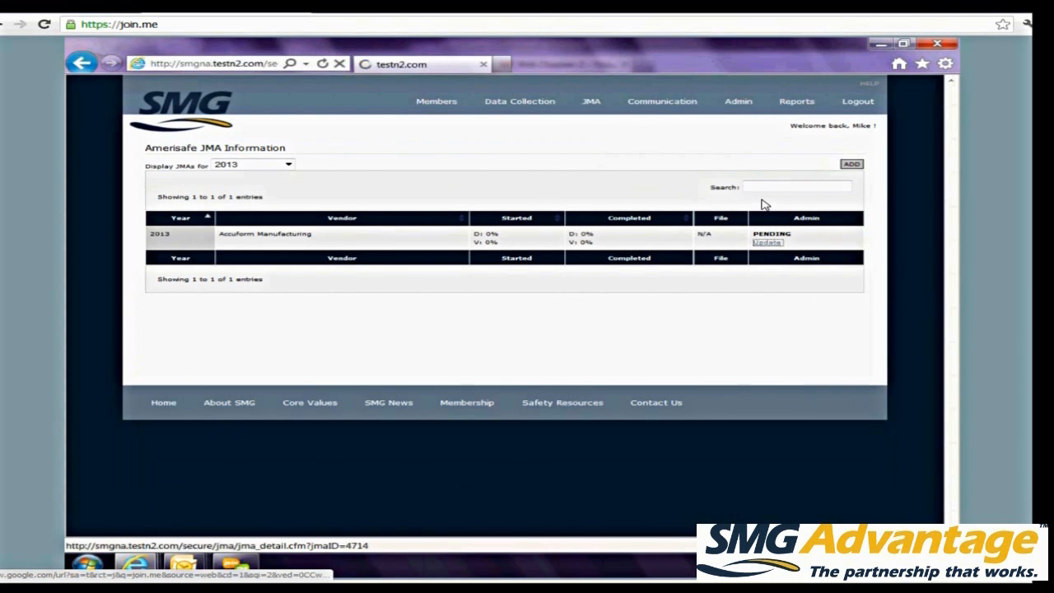
{"action": "left_click", "coordinate": [733, 152]}
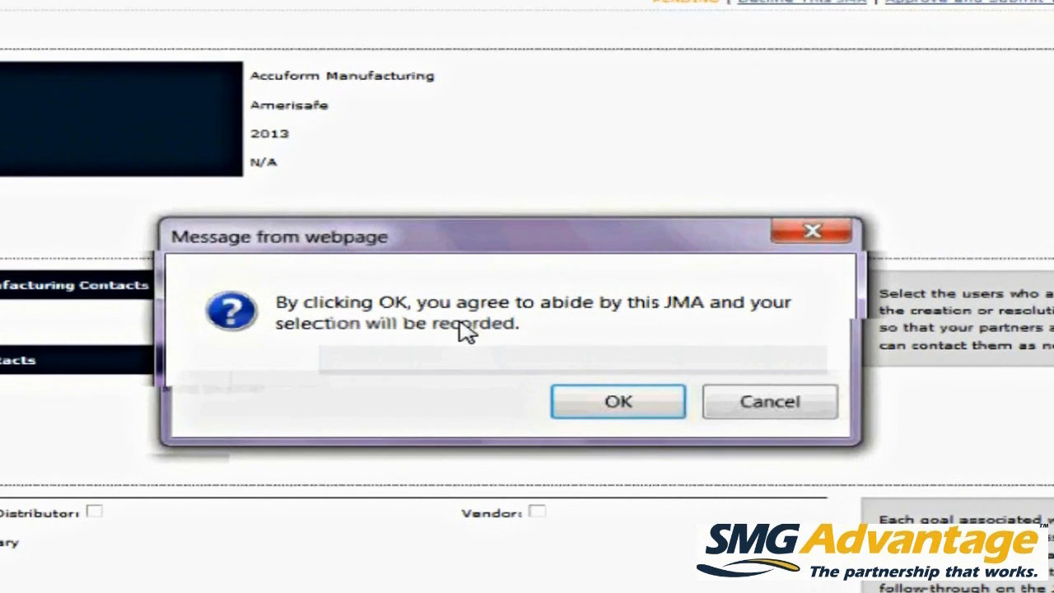
{"action": "left_click", "coordinate": [625, 413]}
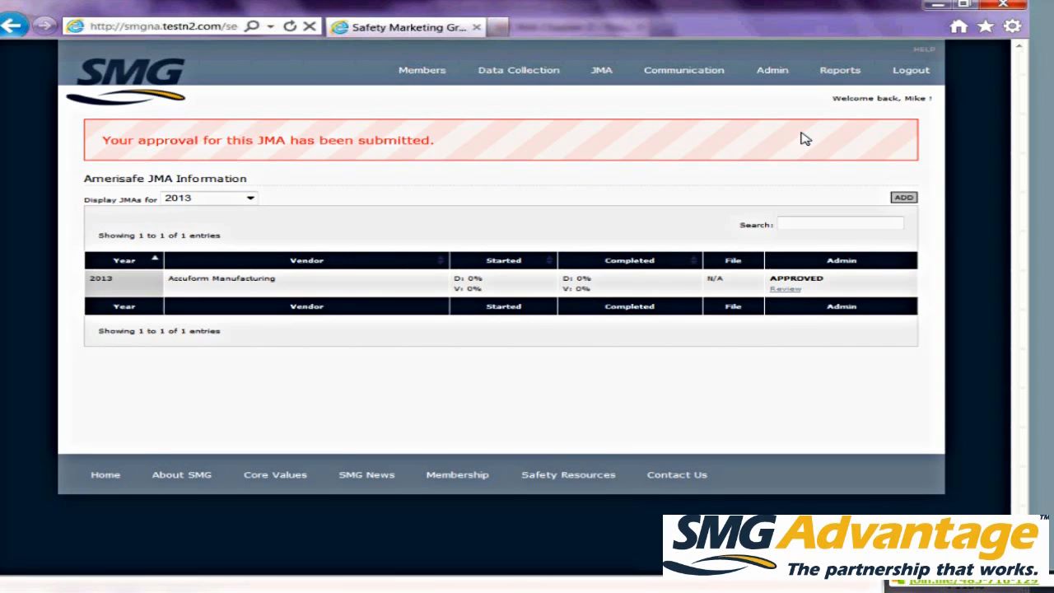
Step: Review the approved JMA, agree to proceed with modifying its goals, and open the January goal and save it again
{"action": "left_click", "coordinate": [787, 293]}
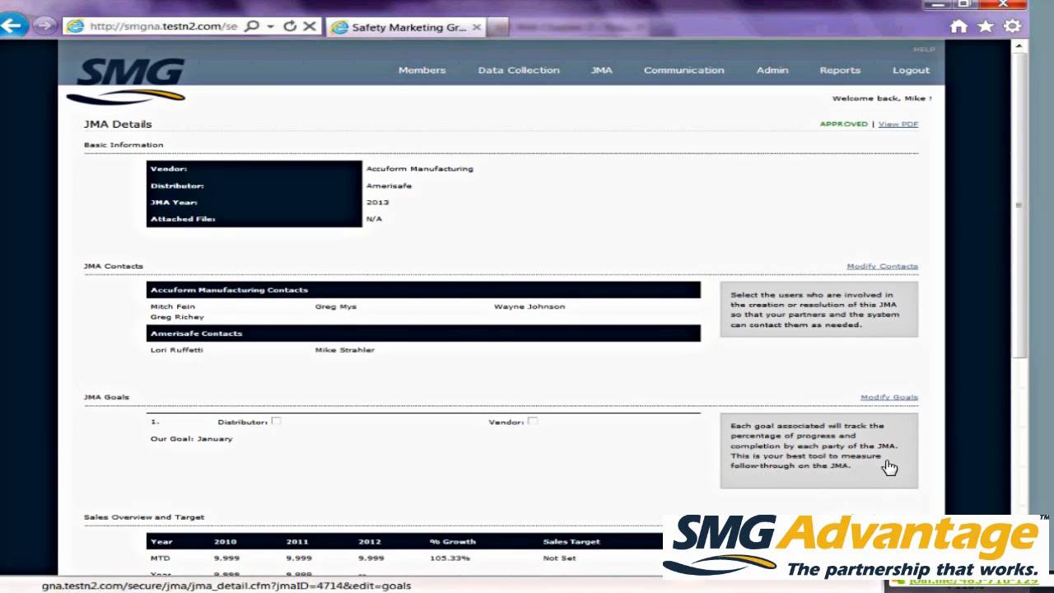
{"action": "left_click", "coordinate": [888, 397]}
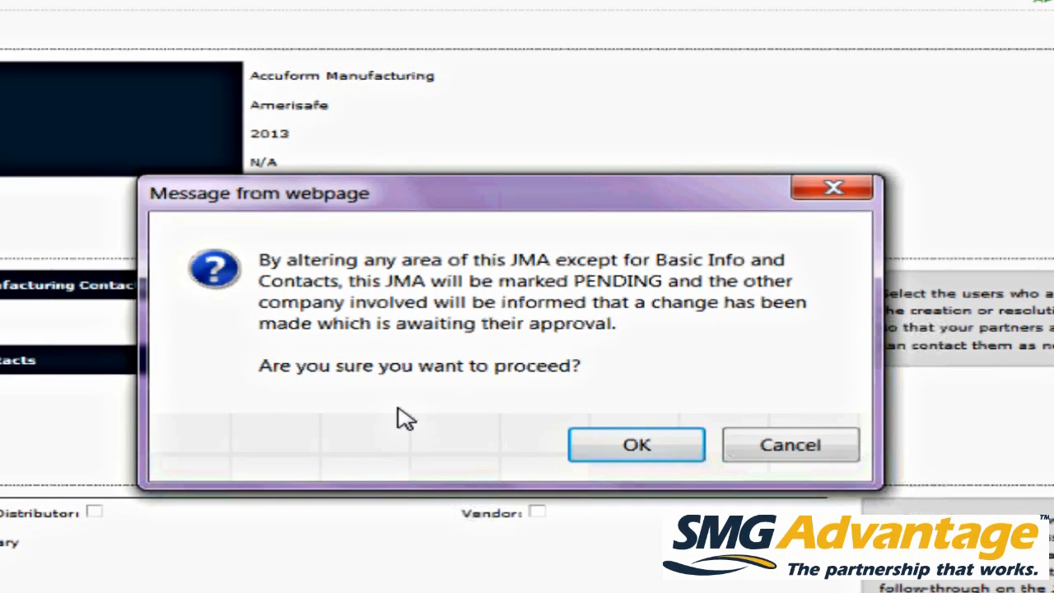
{"action": "left_click", "coordinate": [642, 449]}
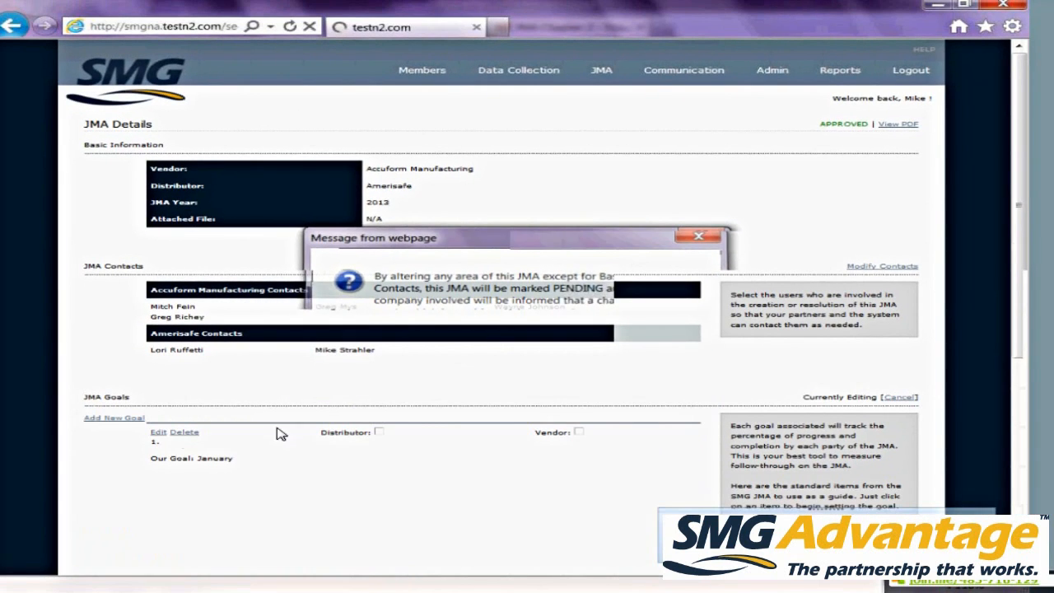
{"action": "left_click", "coordinate": [158, 432]}
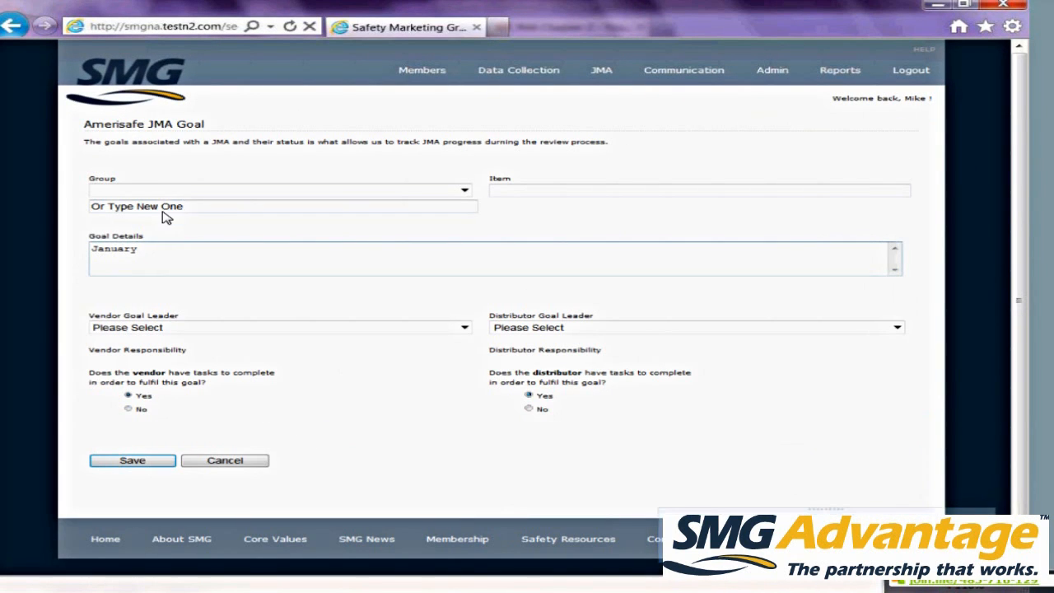
{"action": "left_click", "coordinate": [141, 462]}
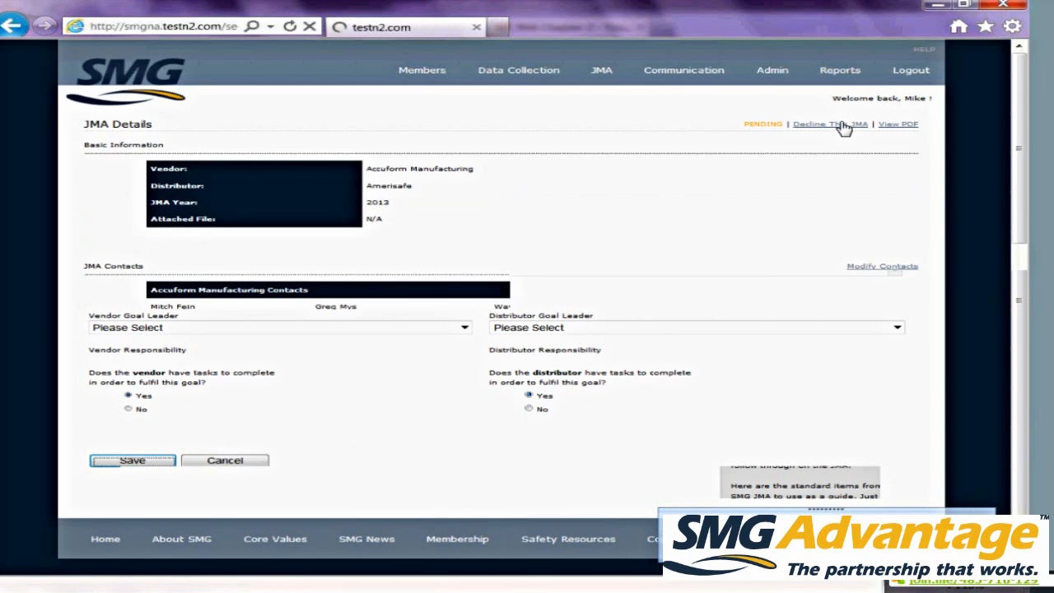